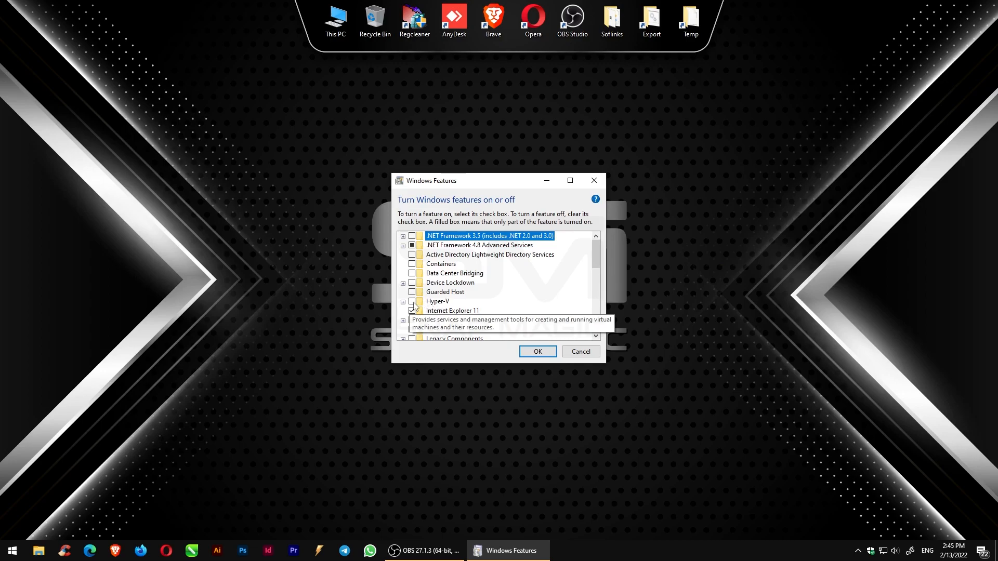
- Turn on the Hyper-V Windows feature and apply the change
left_click(412, 302)
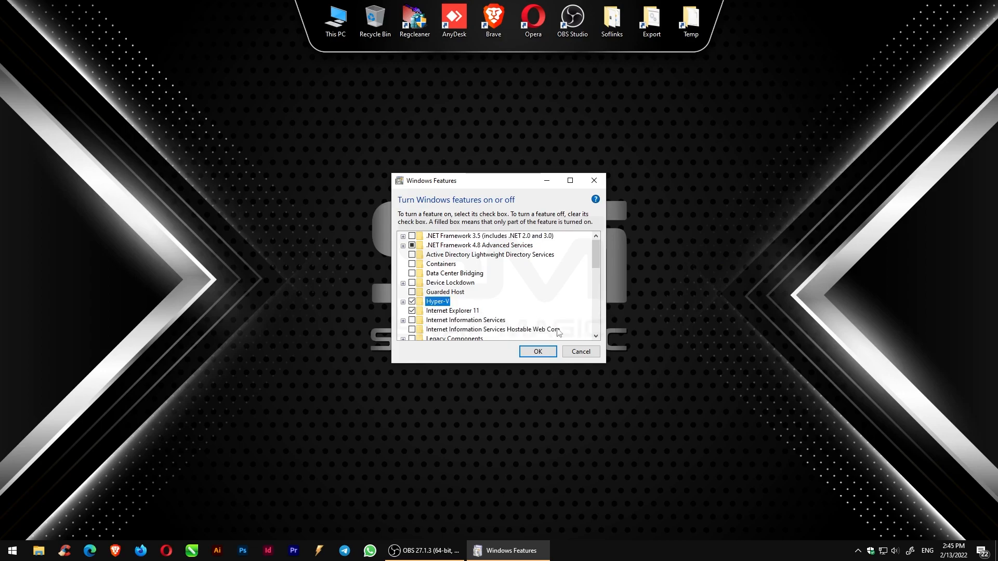
left_click(538, 353)
left_click(537, 353)
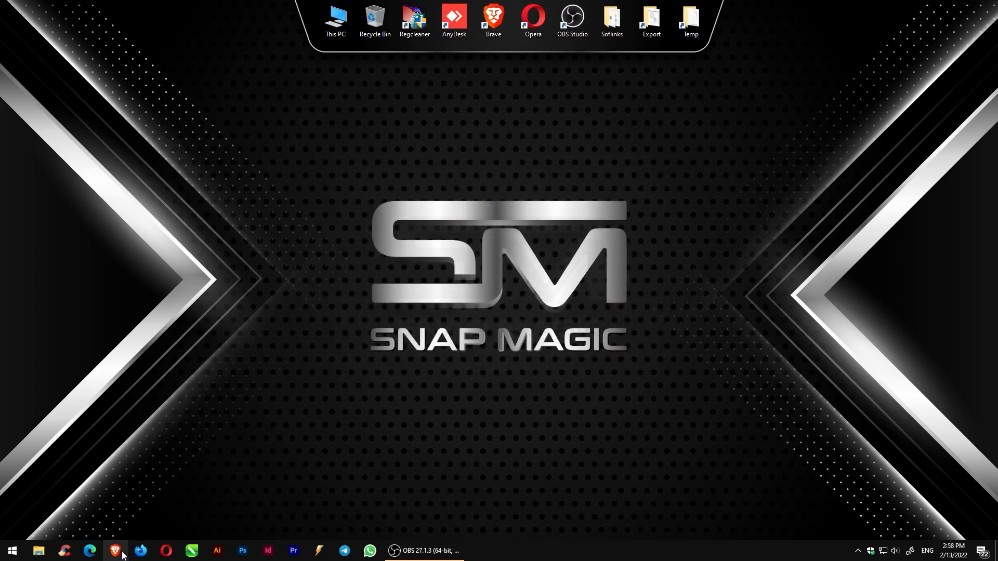
- Open the browser and search the web for linux mint
left_click(122, 554)
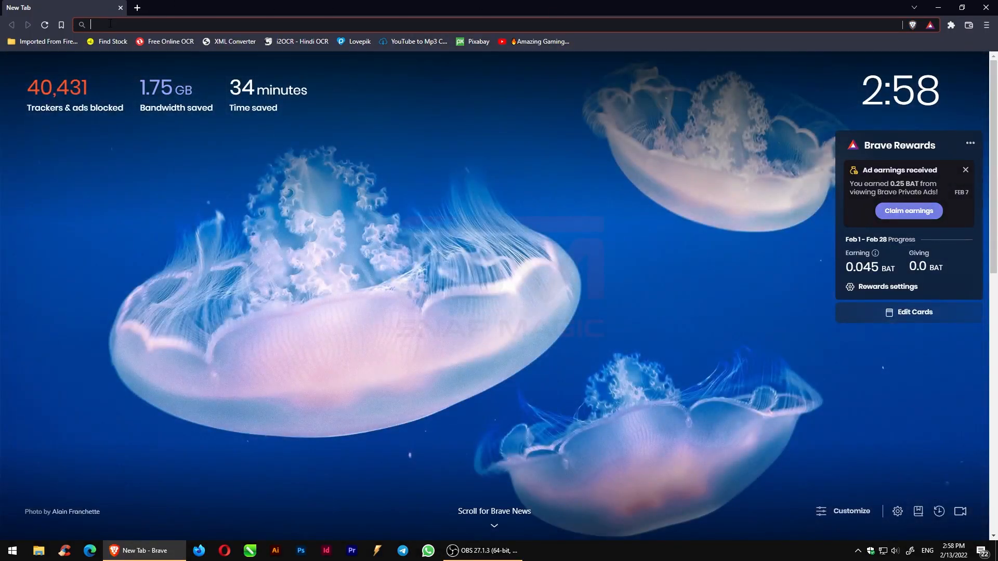
left_click(110, 24)
type("linux mint")
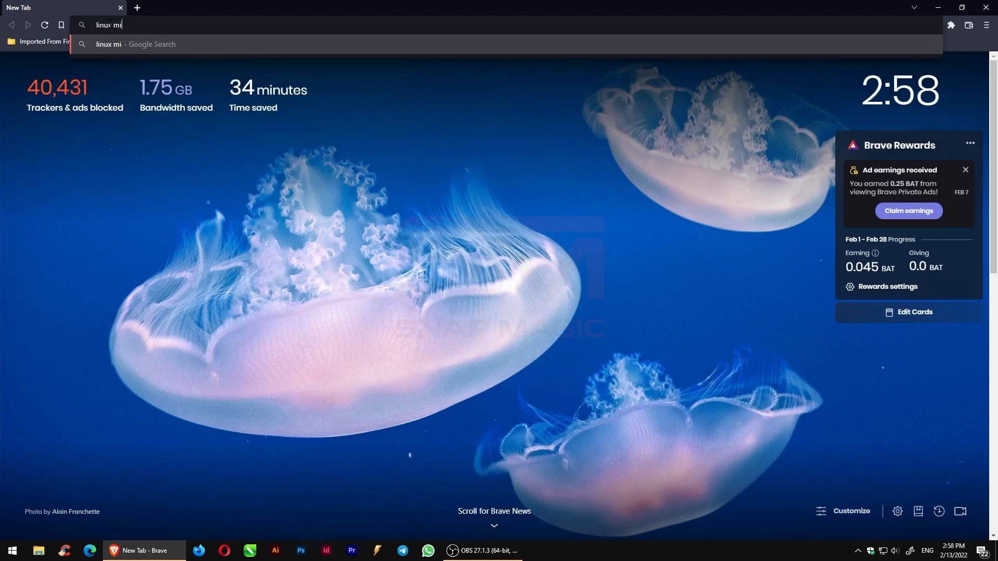
key("Return")
- Go to the Linux Mint 20.3 Cinnamon edition page and download the 64-bit ISO from the kernel.org mirror
left_click(136, 167)
left_click(229, 262)
scroll(564, 342, "down", 7)
scroll(576, 318, "up", 3)
left_click(547, 244)
scroll(759, 280, "down", 8)
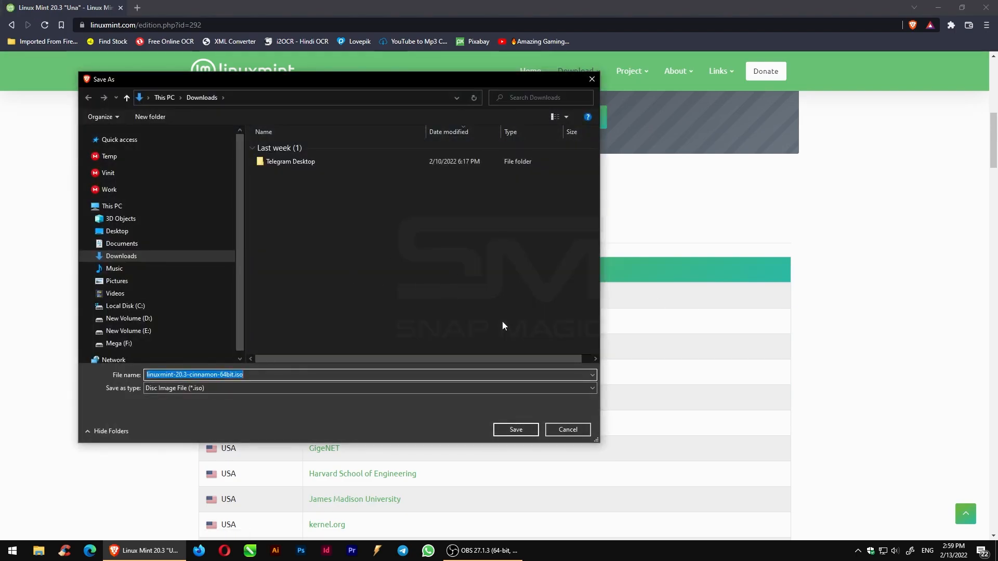
left_click(516, 431)
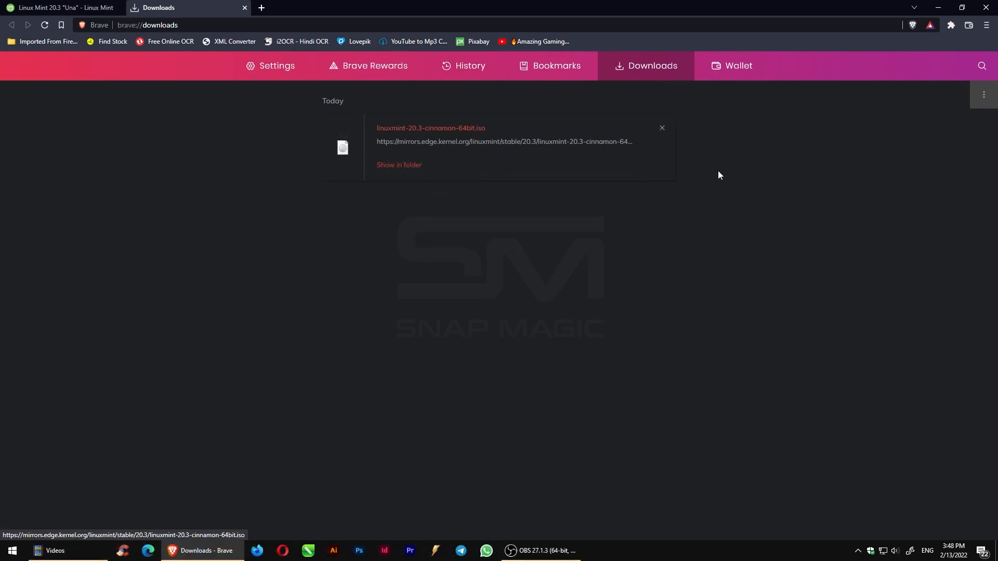
- Search for hyper and open Hyper-V Manager
left_click(3, 555)
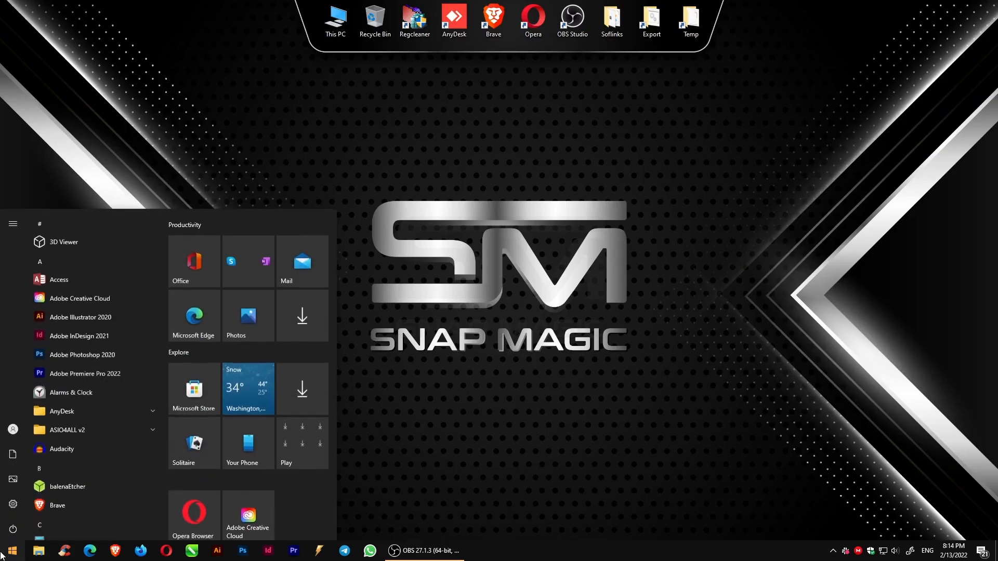
type("hyper")
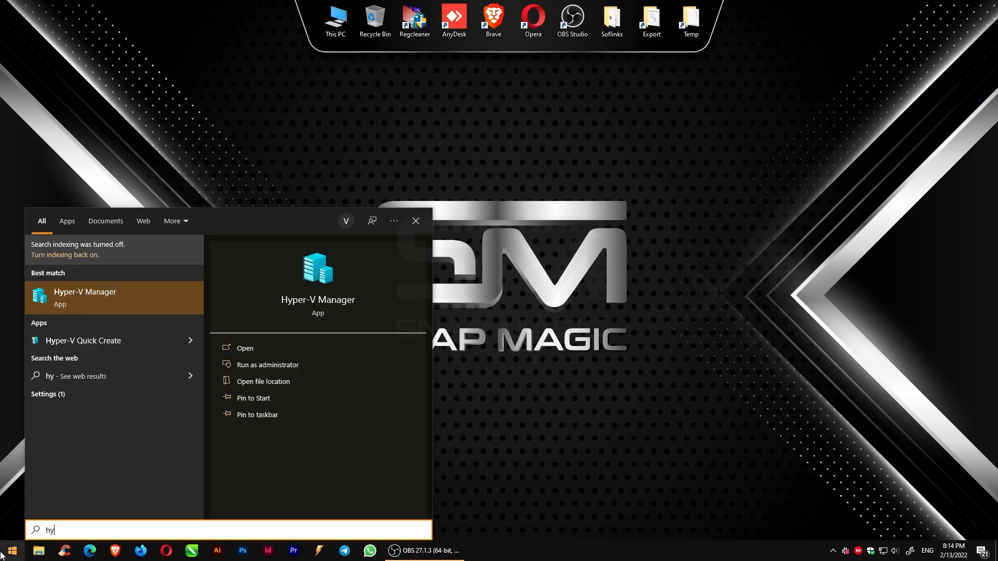
left_click(77, 304)
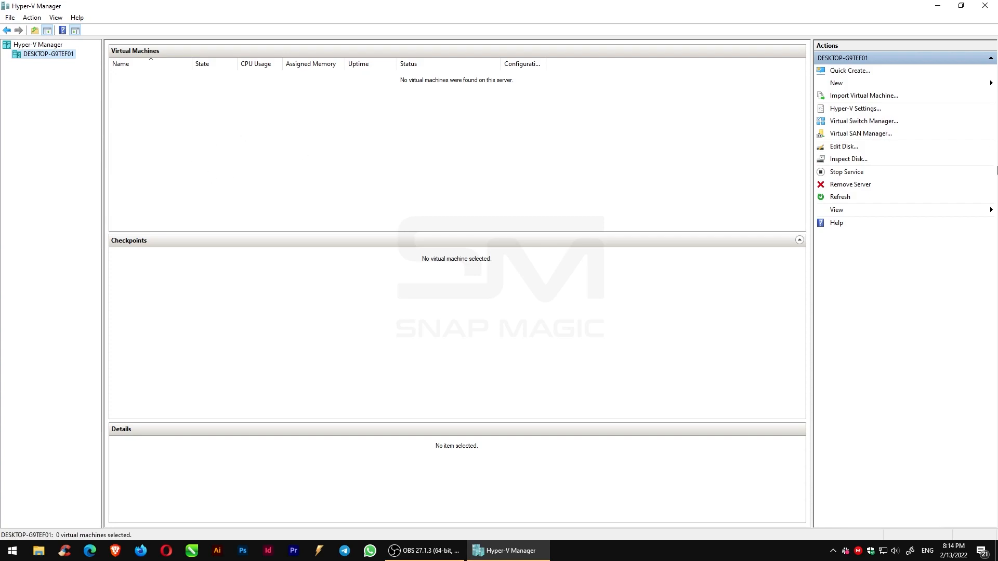
- Start the New Virtual Machine wizard and move past the introduction page
left_click(840, 84)
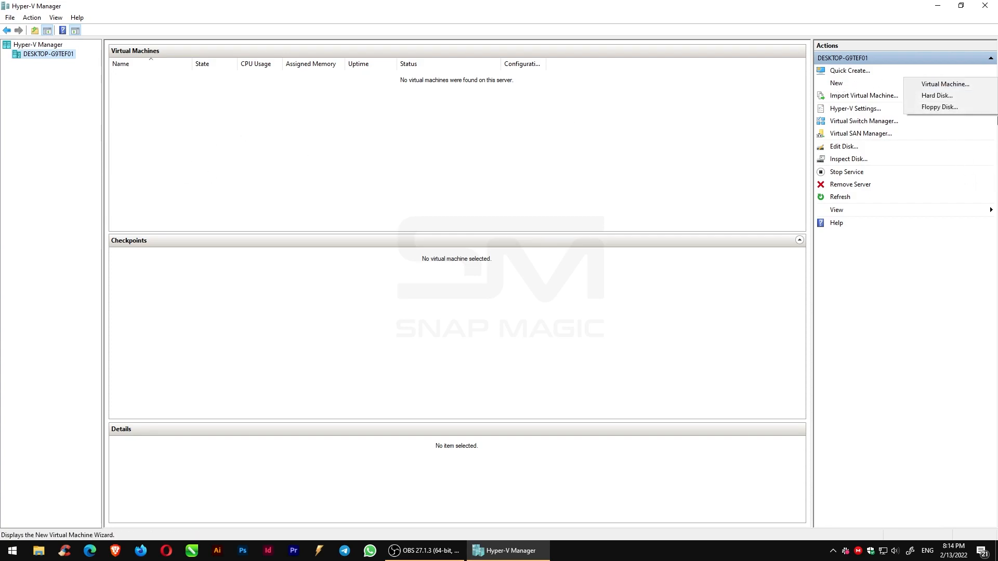
left_click(923, 82)
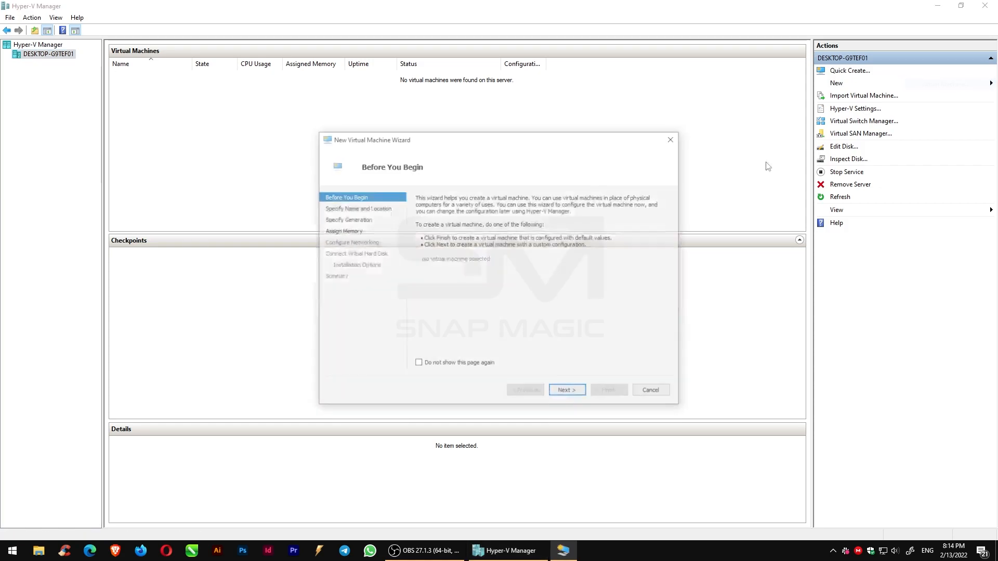
left_click(567, 390)
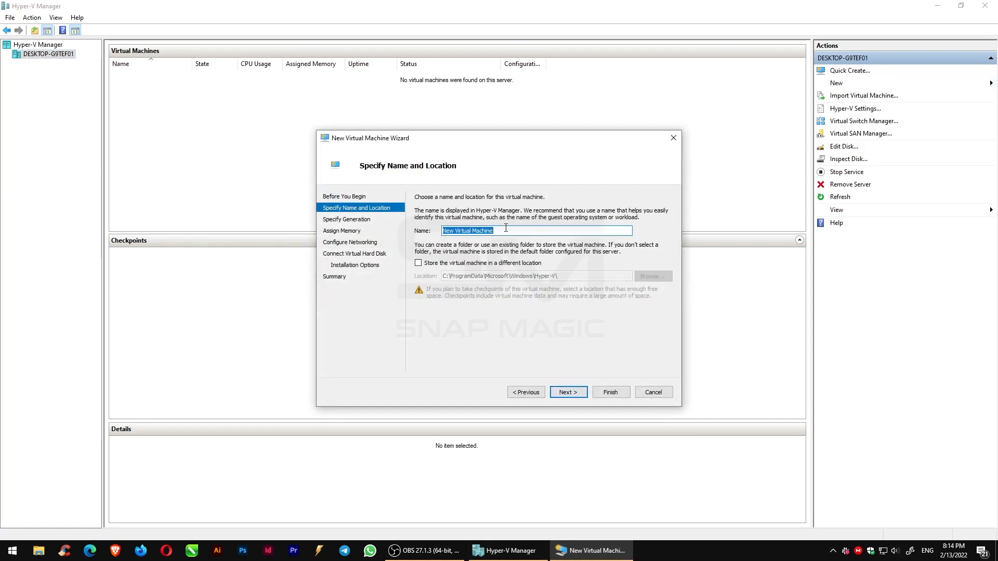
- Name the virtual machine Linux Mint and store it in the D:\Hyper V folder
type("Linux Mint")
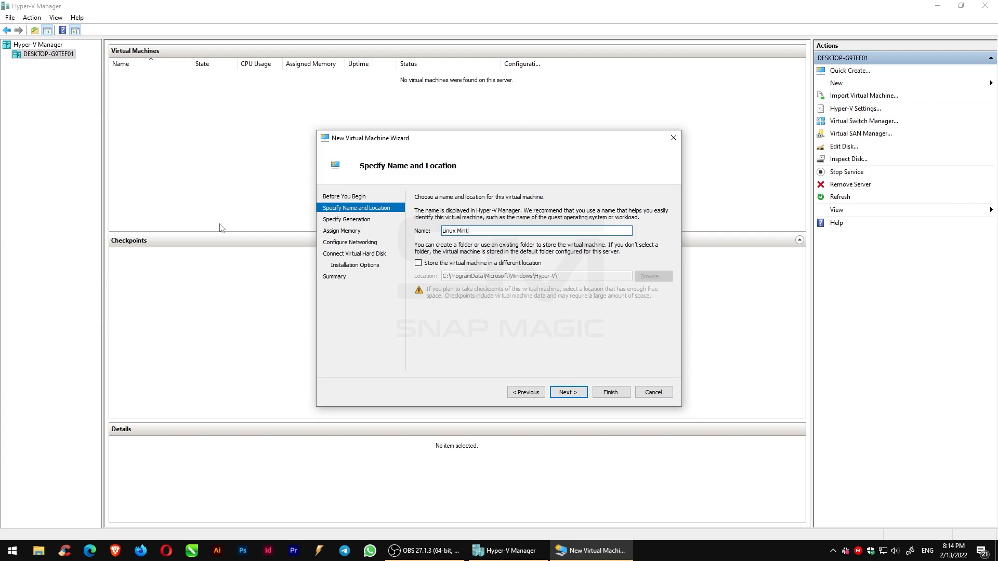
left_click(419, 263)
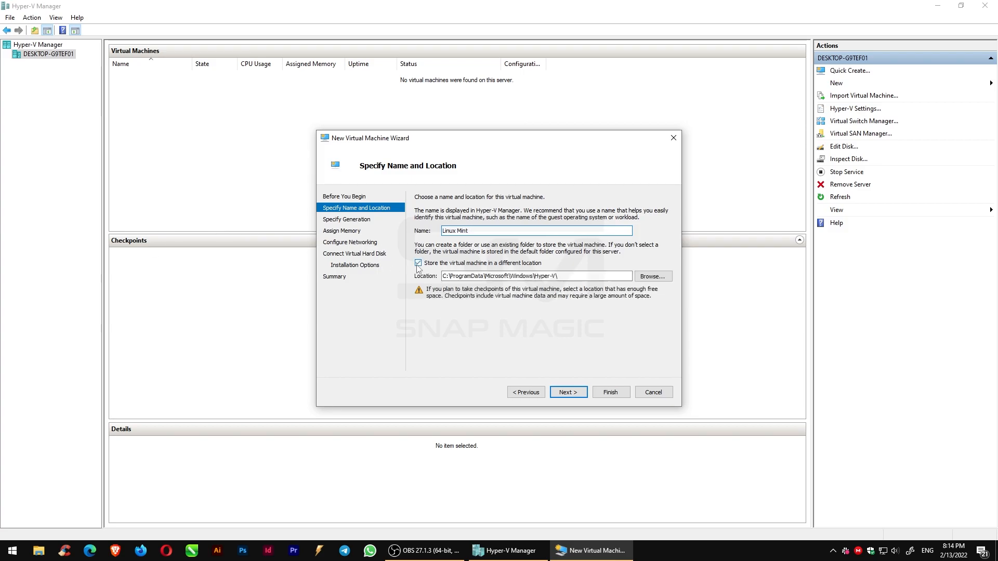
left_click(653, 276)
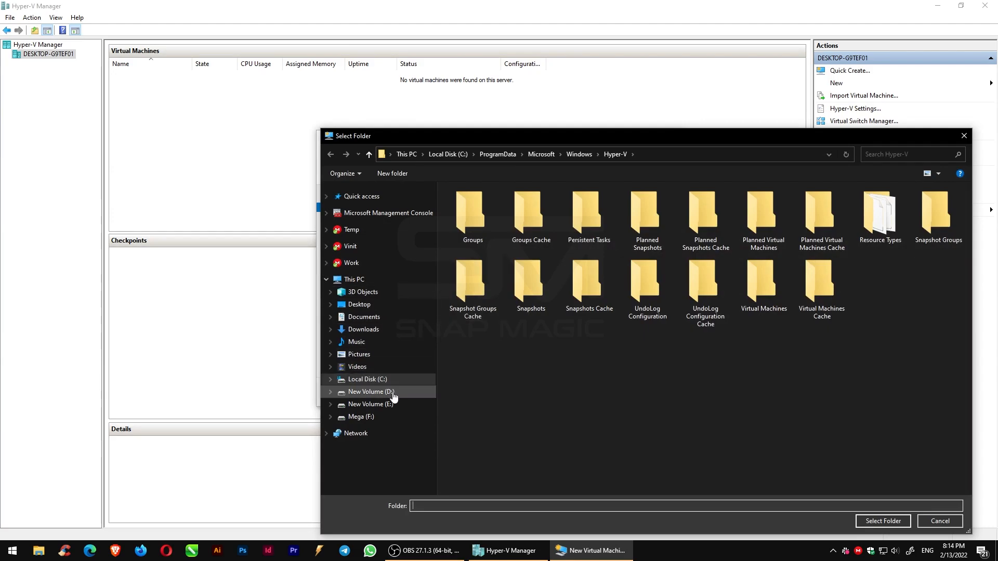
left_click(391, 394)
left_click(699, 228)
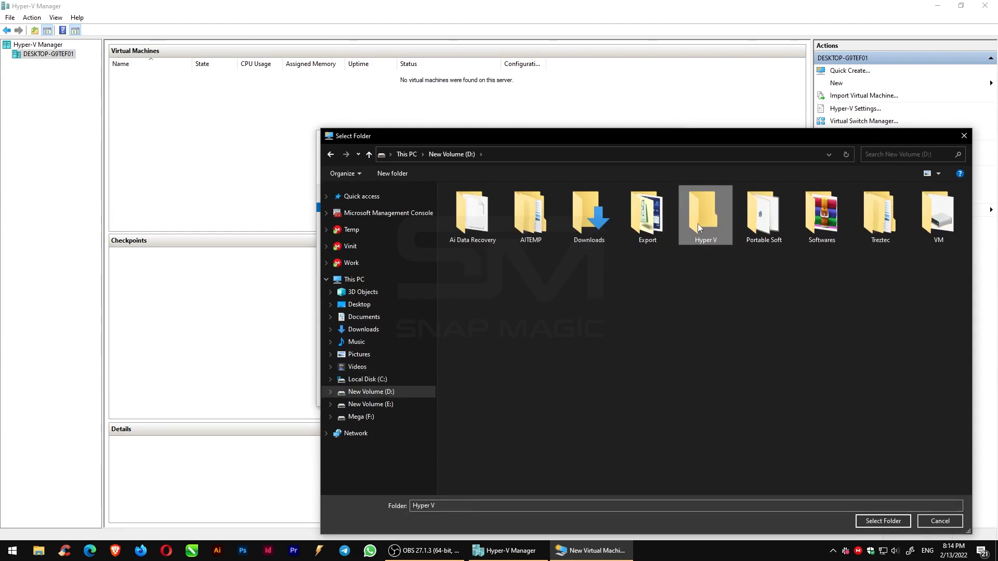
left_click(883, 521)
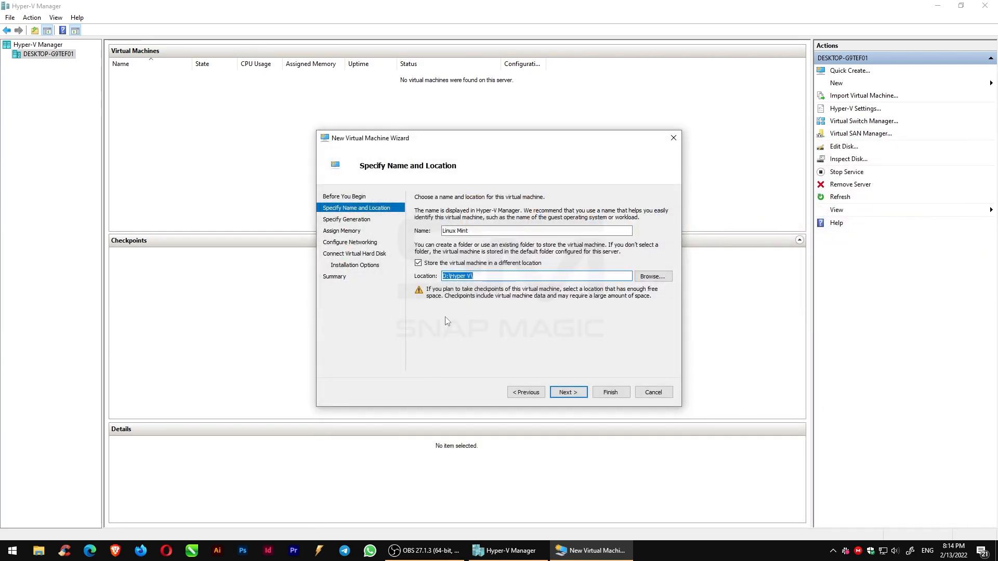
left_click(568, 393)
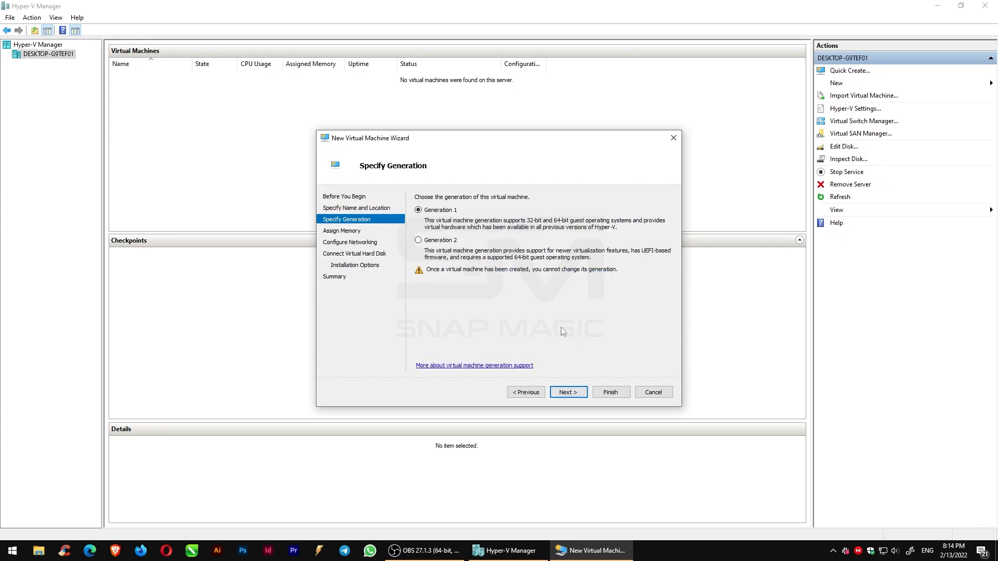
- Keep Generation 1 and set the startup memory to 4096 MB
left_click(573, 390)
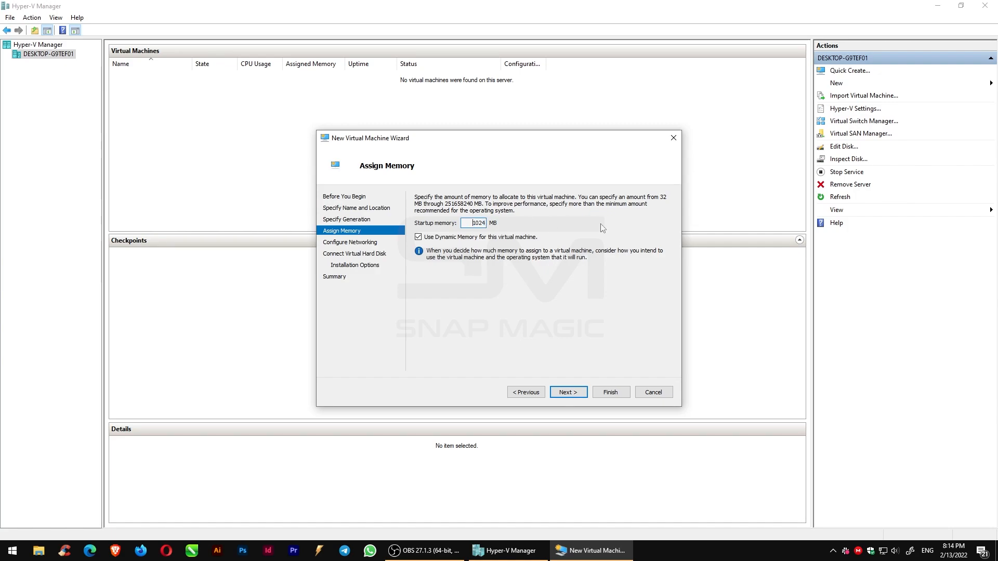
double_click(475, 223)
type("4096")
left_click(569, 396)
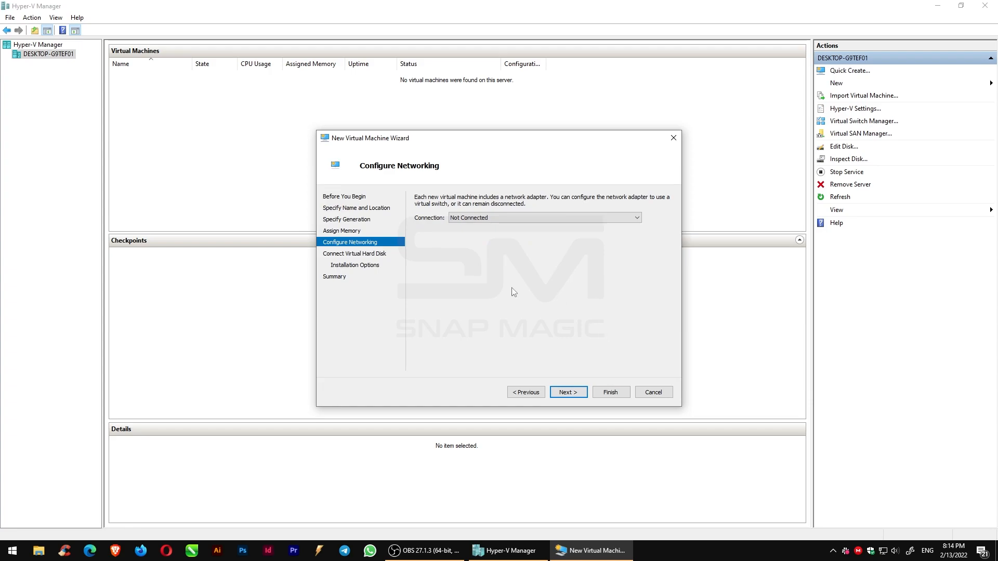
- Connect the network adapter to Default Switch
left_click(491, 219)
left_click(472, 237)
left_click(568, 391)
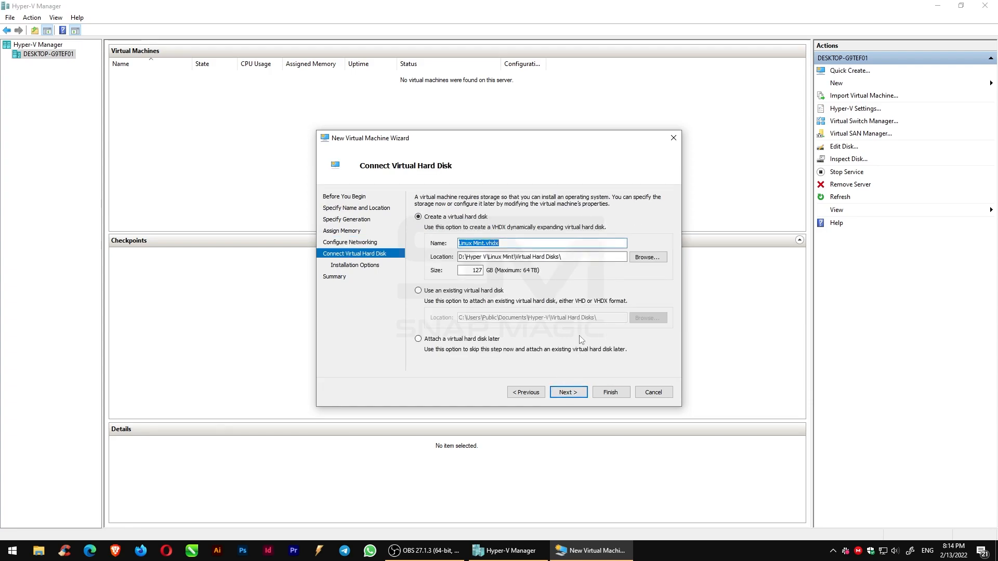
- Create a new virtual hard disk named Linux Mint.vhdx with a size of 30 GB
key("Tab")
key("Tab")
key("Tab")
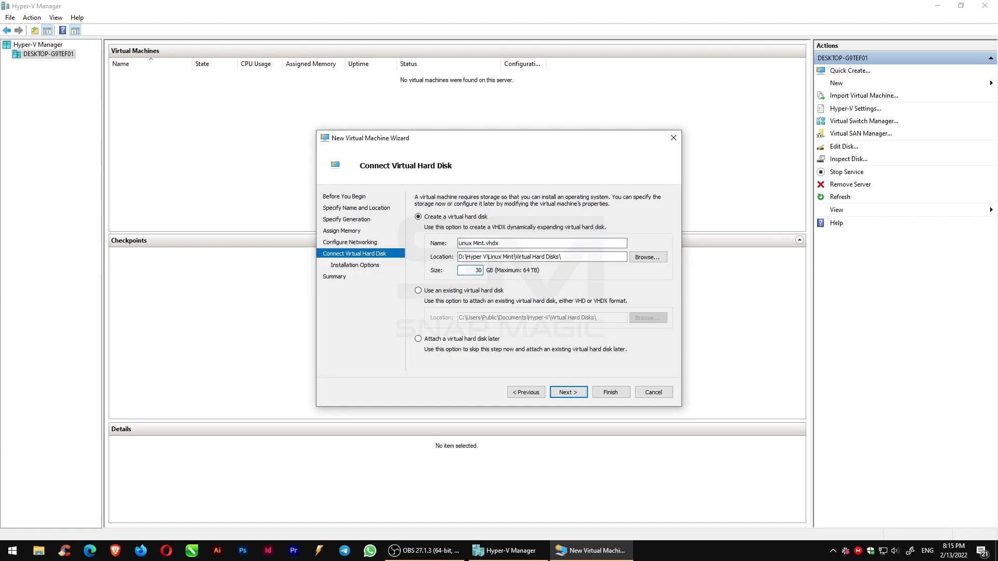
left_click(565, 393)
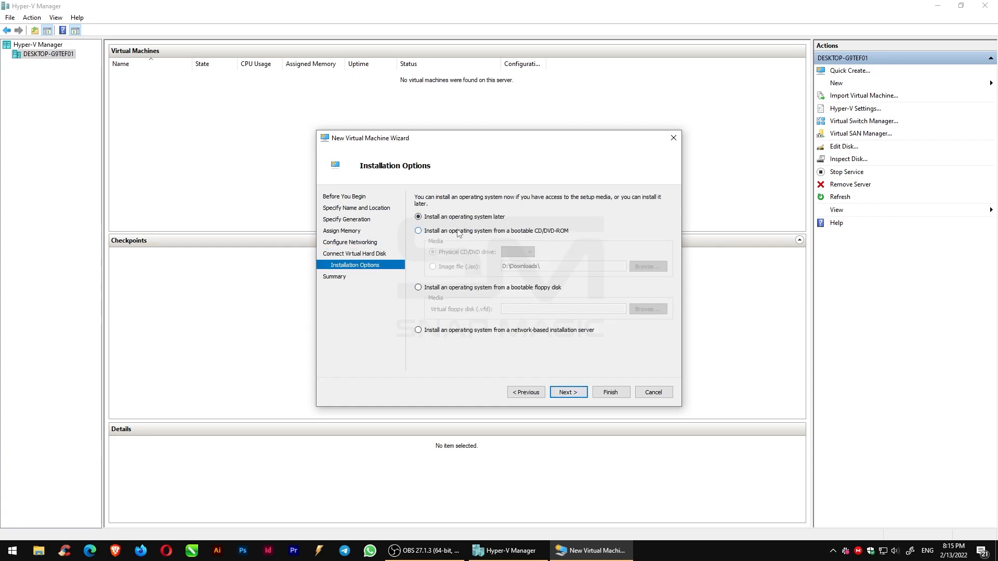
- Install the OS from the image file linuxmint-20.3-cinnamon-64bit.iso in Downloads and finish the wizard
left_click(418, 232)
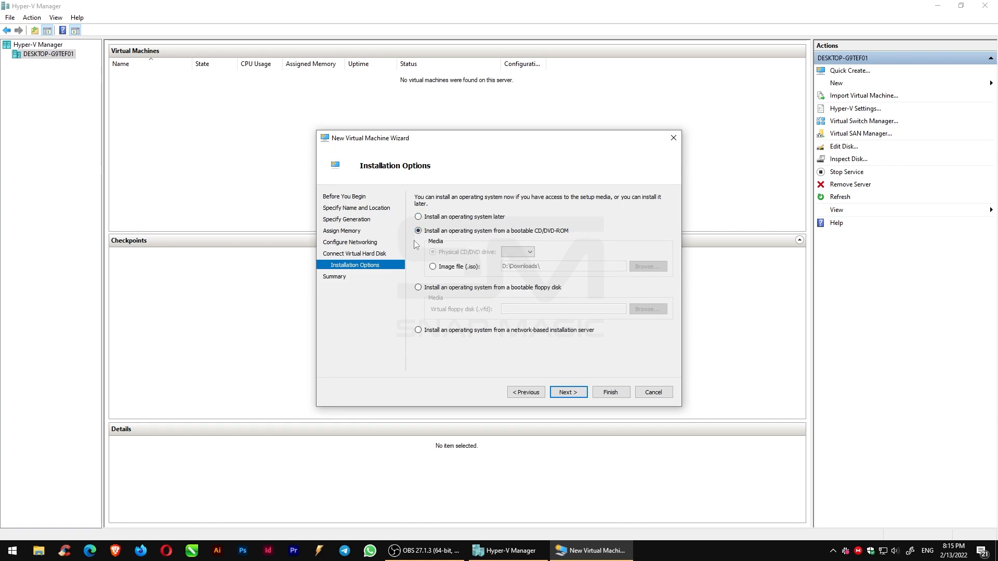
left_click(433, 267)
left_click(648, 267)
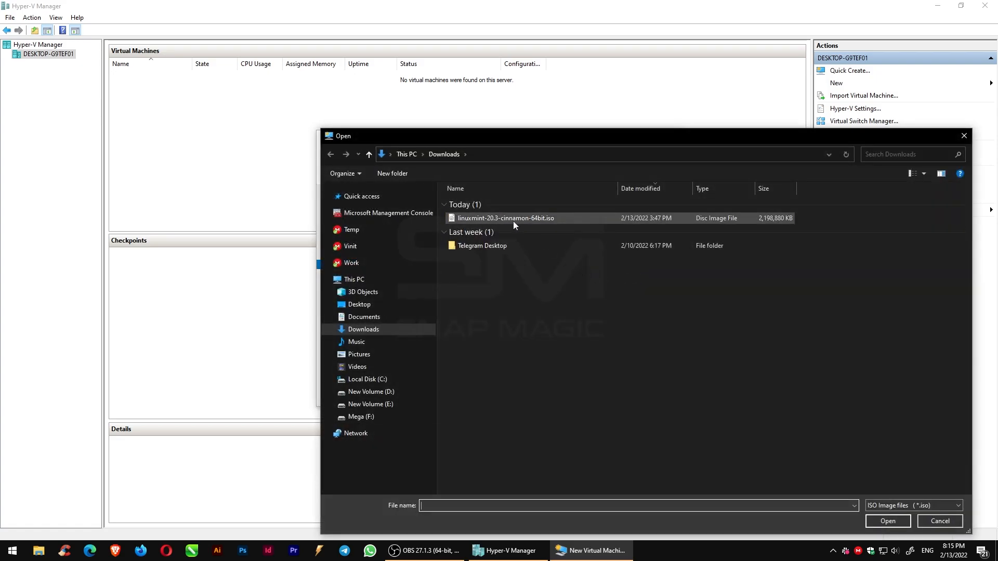
left_click(513, 220)
left_click(874, 522)
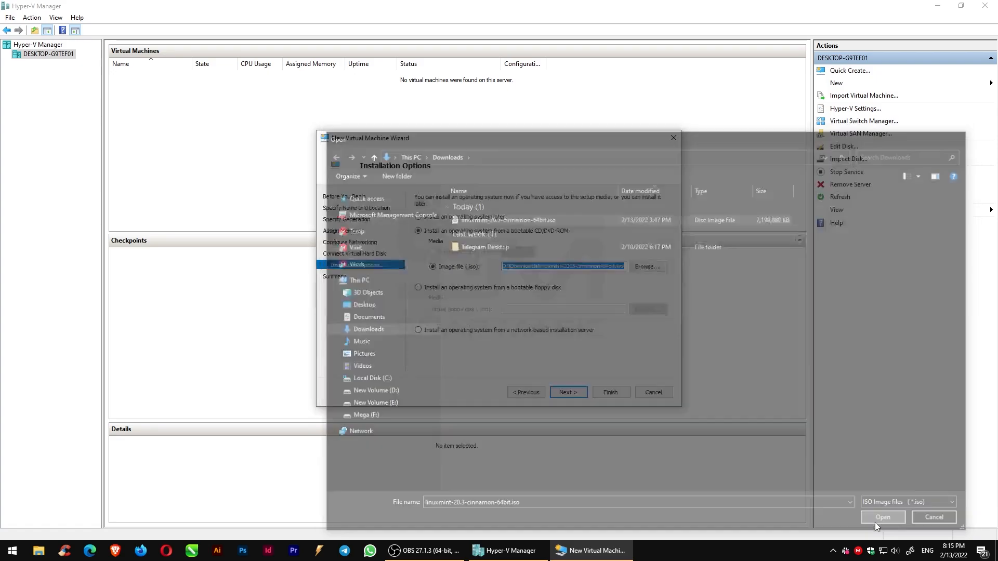
left_click(569, 393)
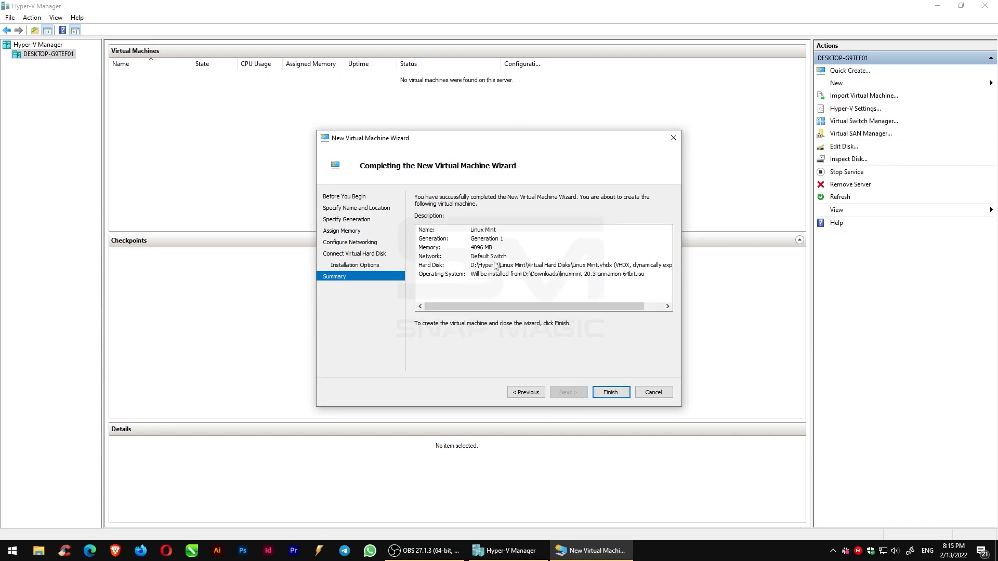
left_click(609, 393)
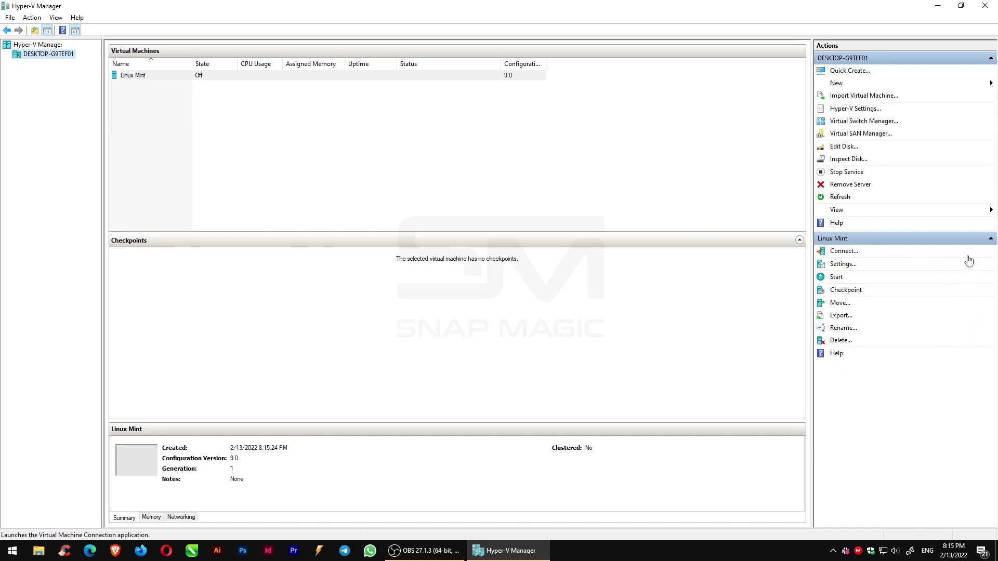
- Connect to the Linux Mint virtual machine, start it, and boot Start Linux Mint
left_click(842, 252)
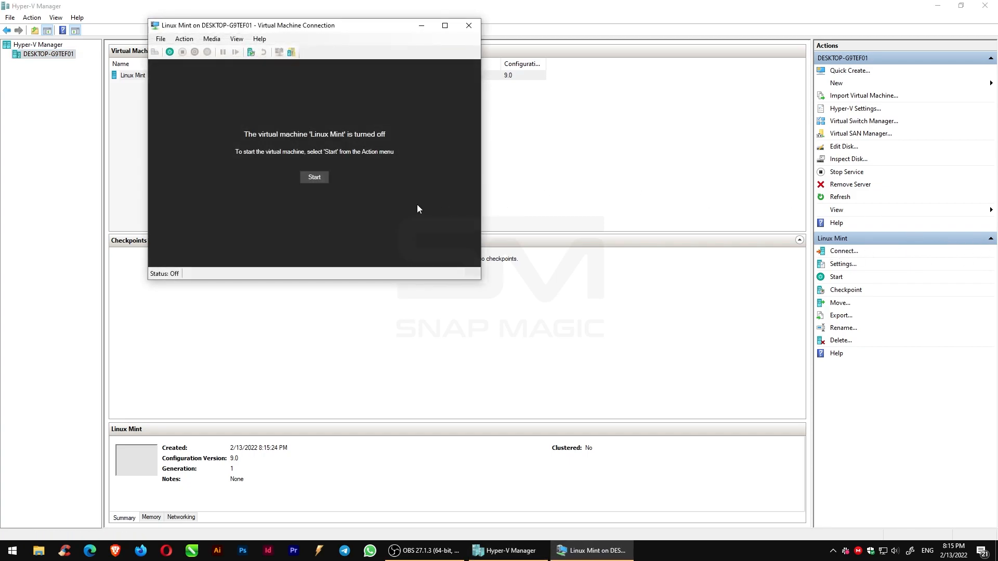
left_click(304, 178)
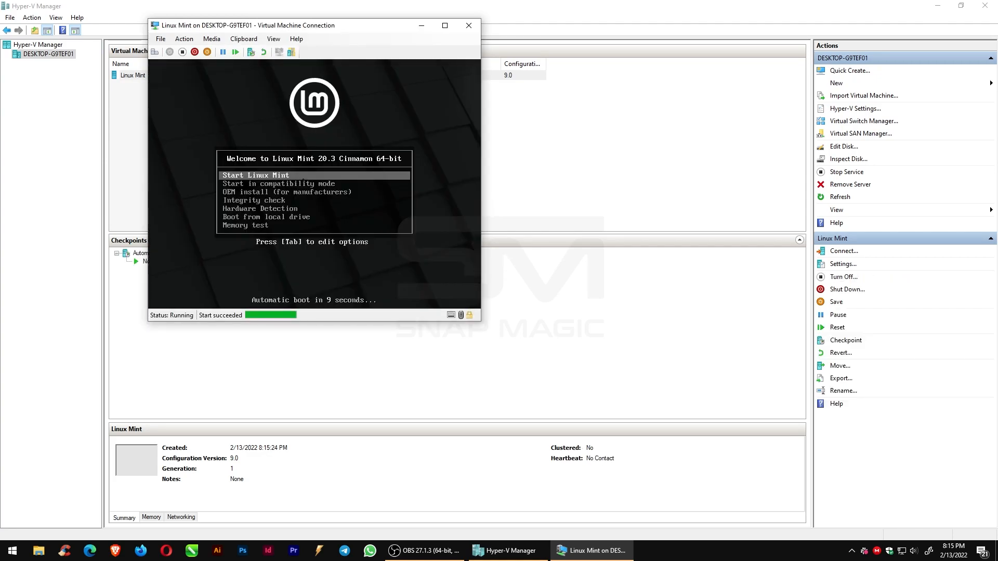
key("Return")
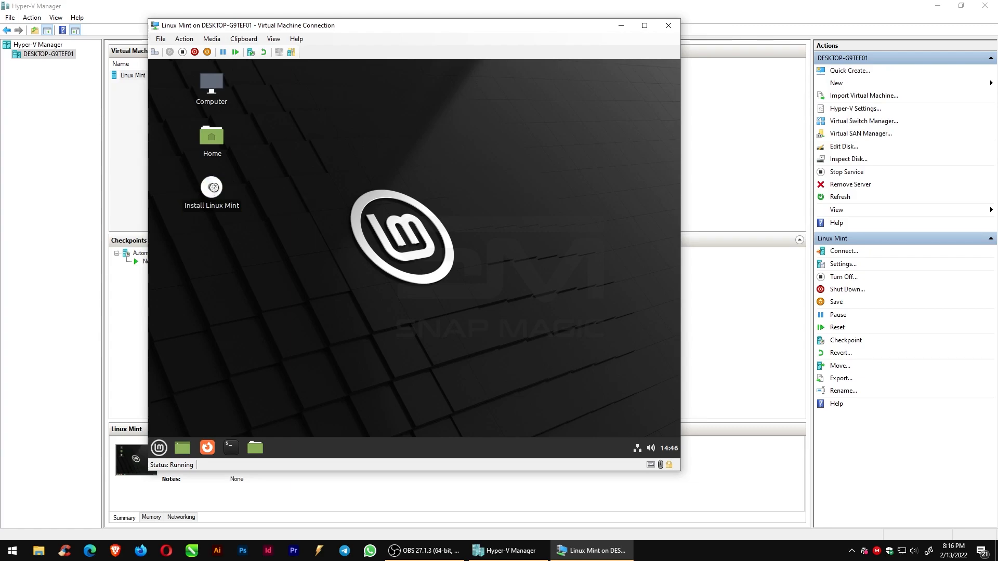
- Launch Install Linux Mint and continue with English and default options to the installation type page
double_click(213, 188)
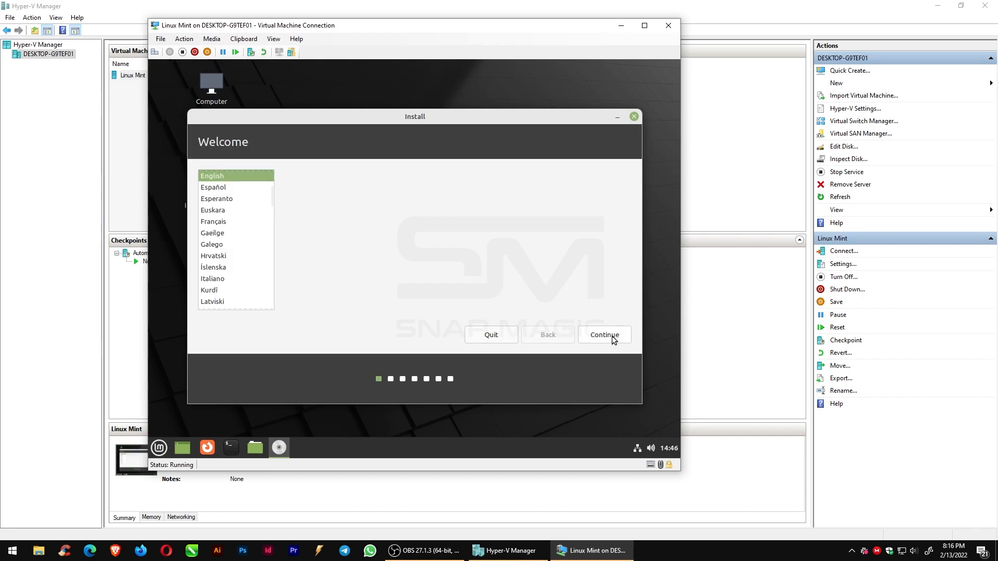
left_click(612, 337)
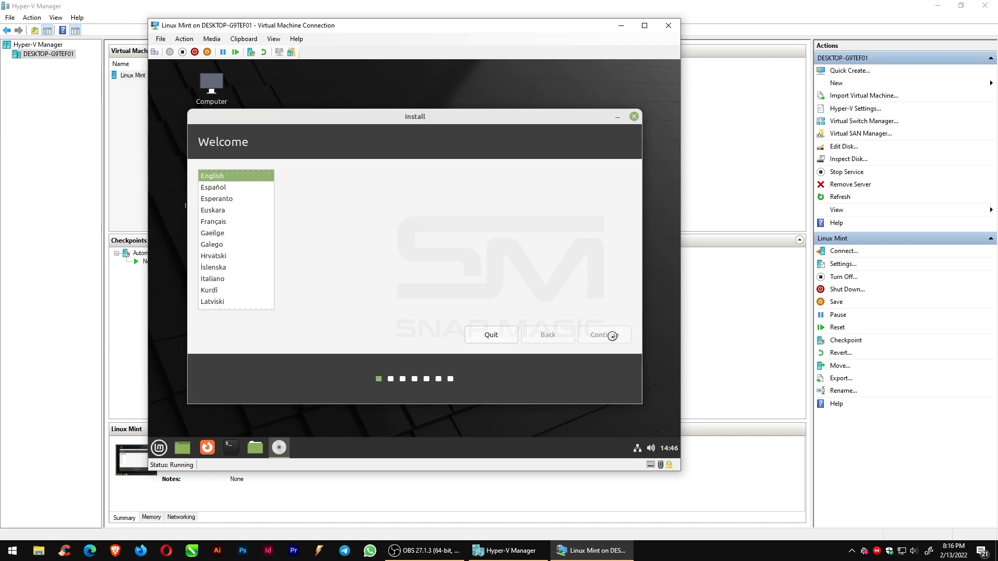
left_click(612, 337)
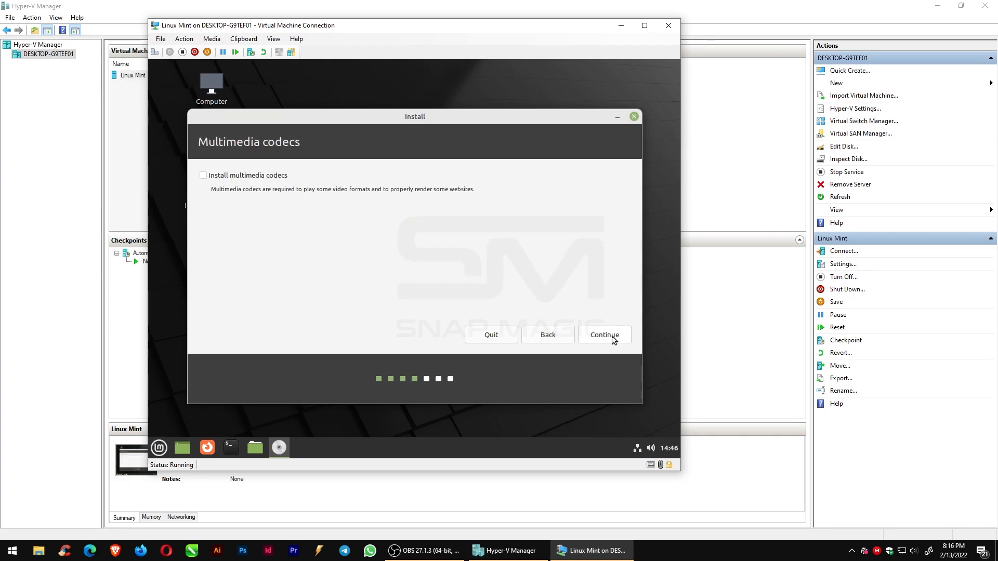
left_click(614, 337)
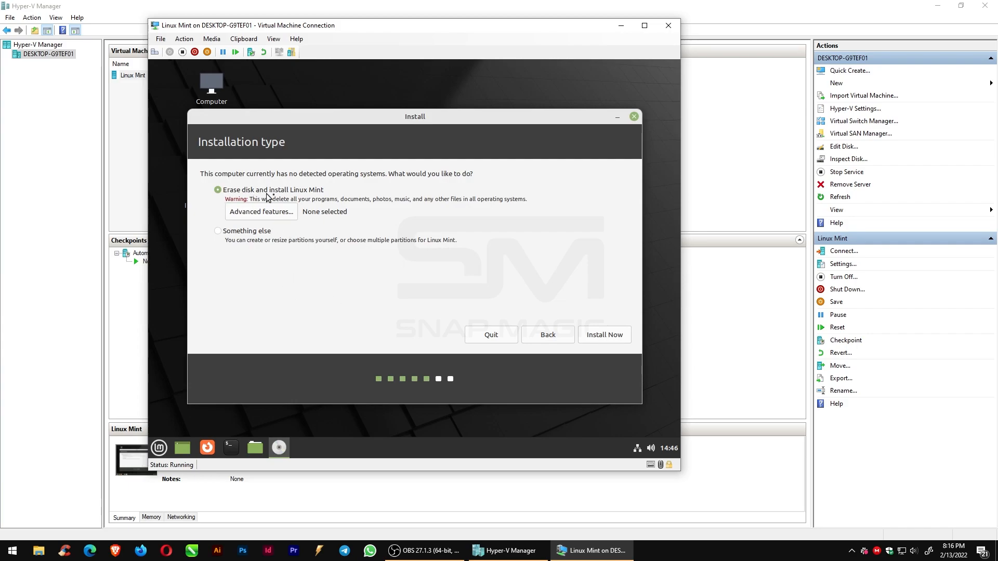
- Install with Erase disk and install Linux Mint, confirm writing the changes to disk, and keep Kolkata as the location
left_click(601, 336)
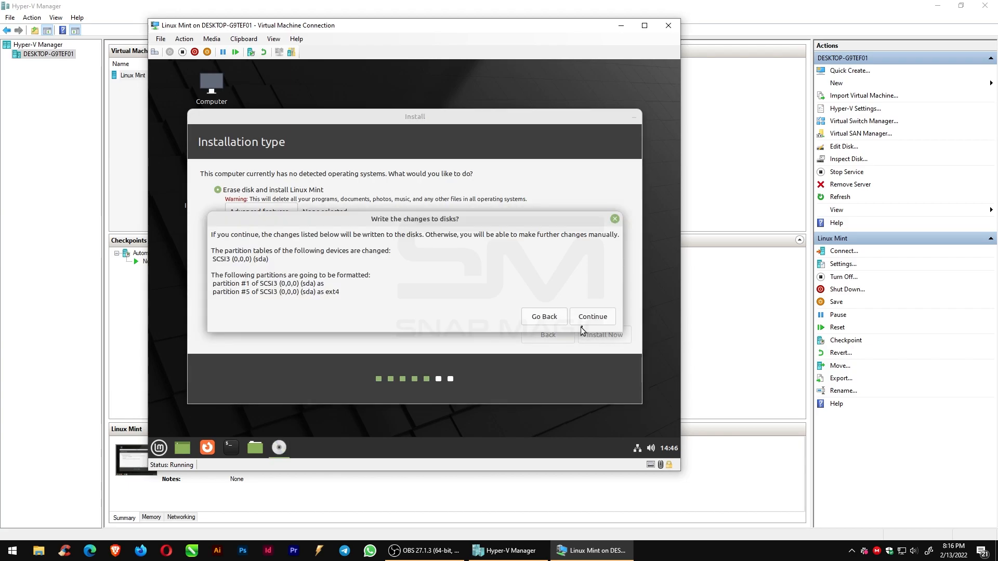
left_click(587, 317)
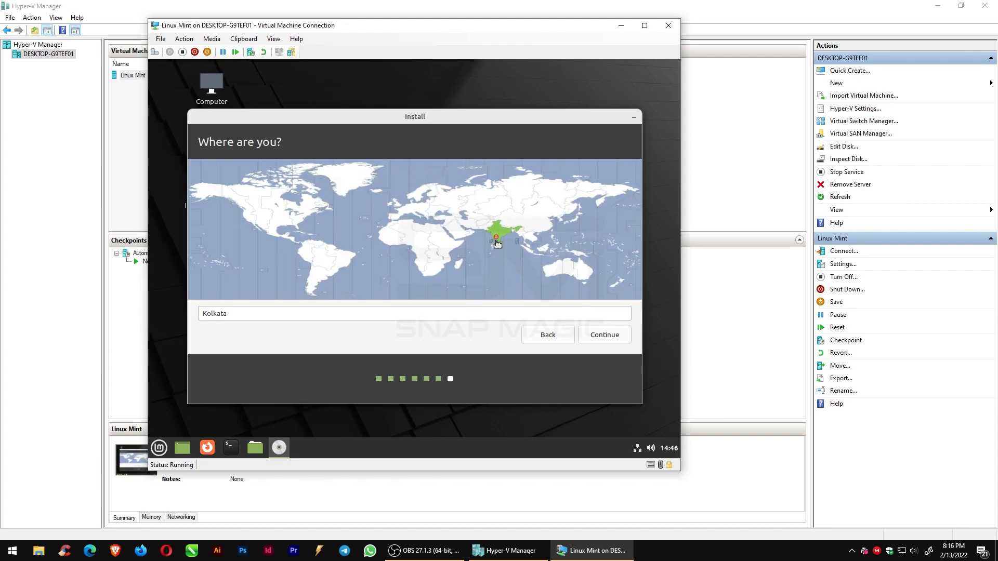
left_click(619, 336)
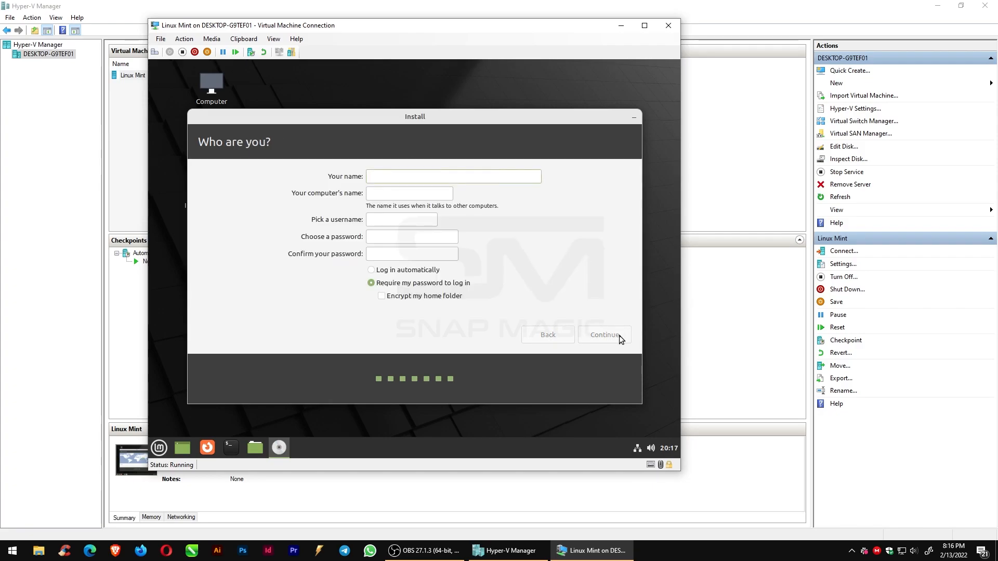
- Enter Snap Magic as your name and snapmagic as the username, set and confirm the account password, and continue
type("Snap Magic")
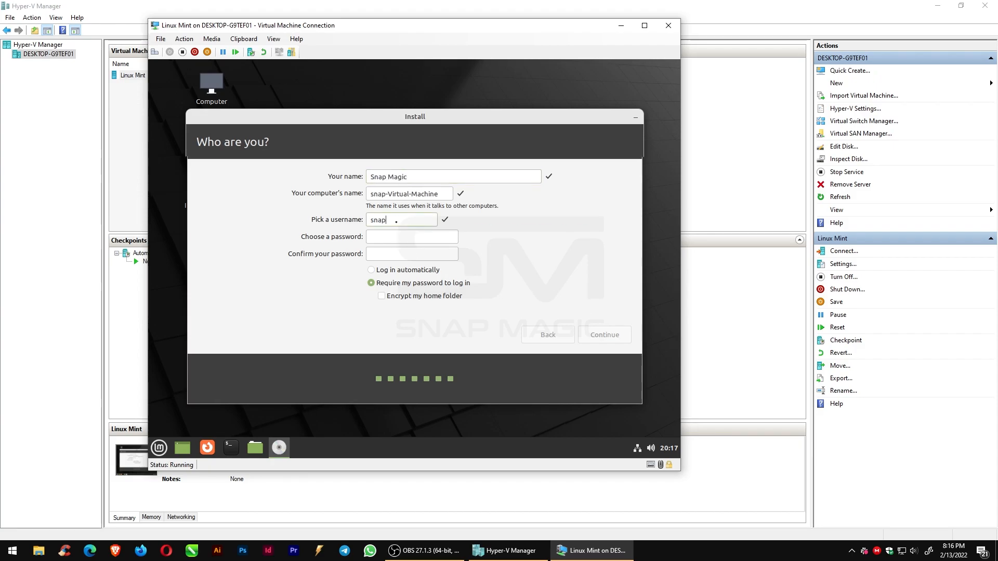
type("magic")
left_click(377, 239)
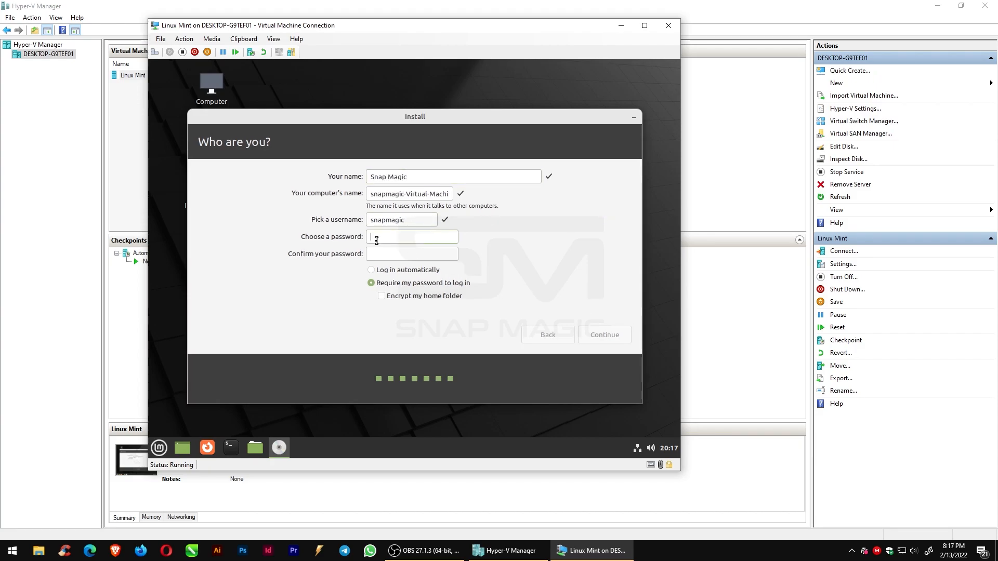
type("123456")
key("Tab")
type("123456")
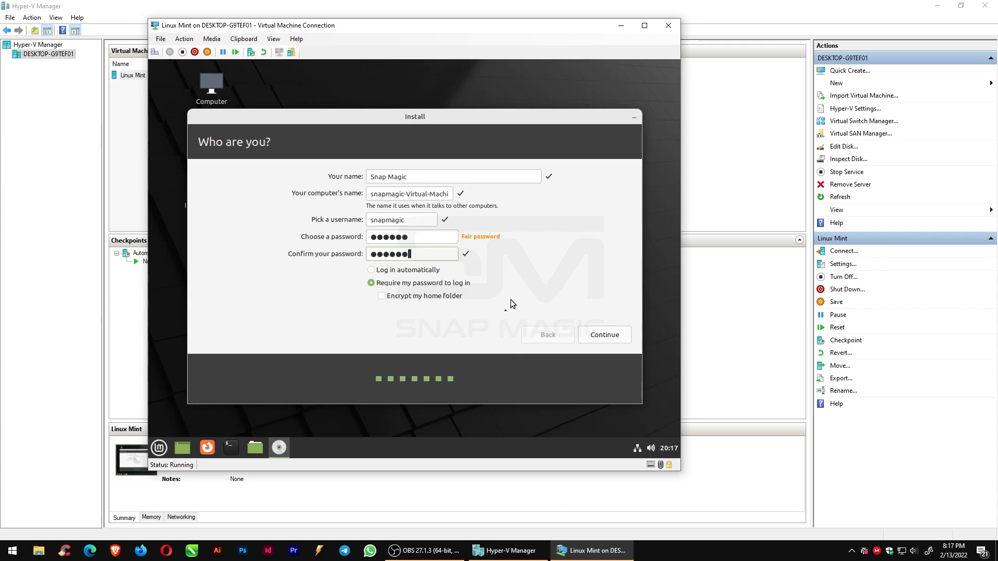
left_click(601, 335)
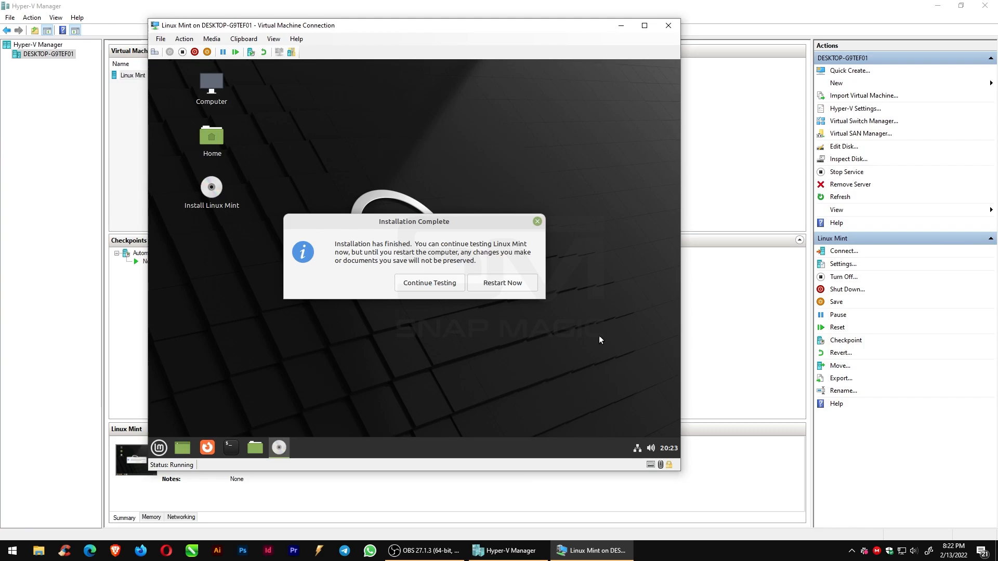
- Close the installation-complete dialog and shut down the live system
left_click(536, 223)
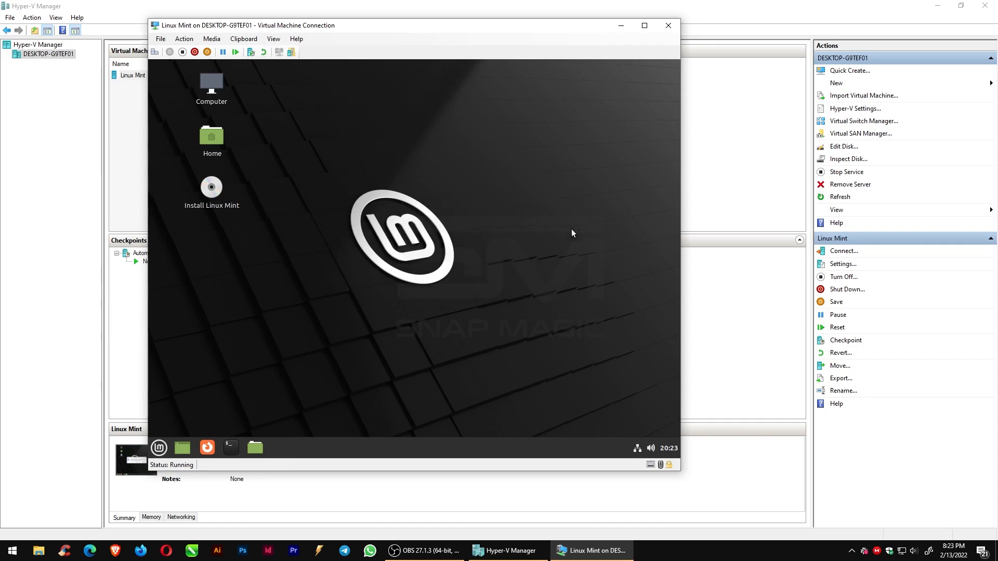
left_click(159, 446)
left_click(175, 409)
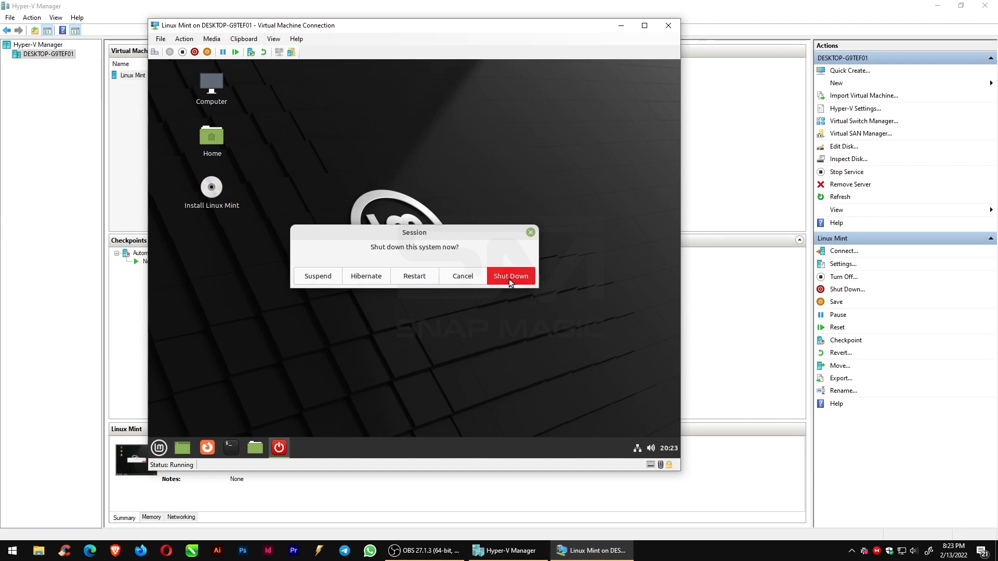
left_click(509, 278)
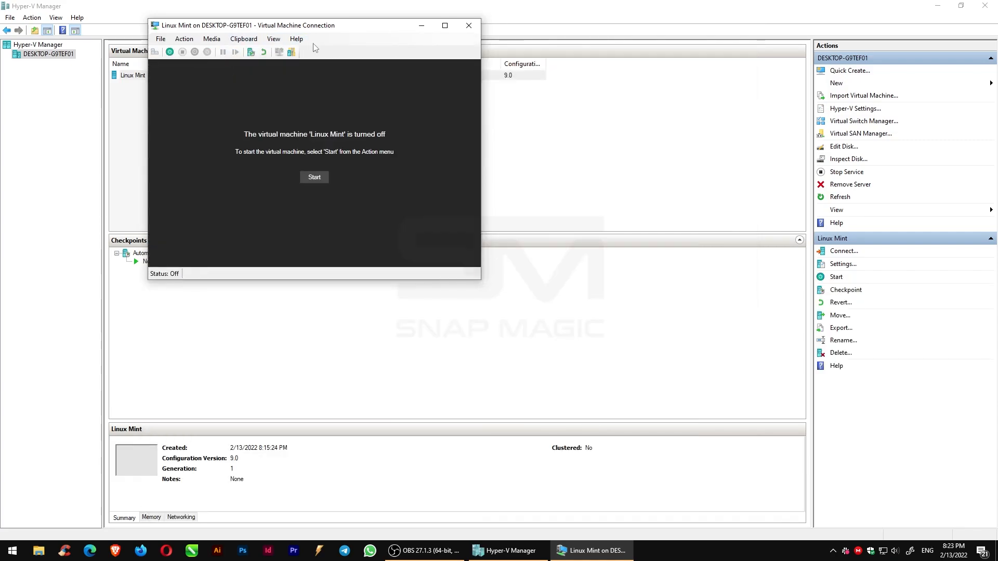
- Reconnect to the Linux Mint virtual machine and start it, continuing from its last state rather than reverting
left_click(472, 28)
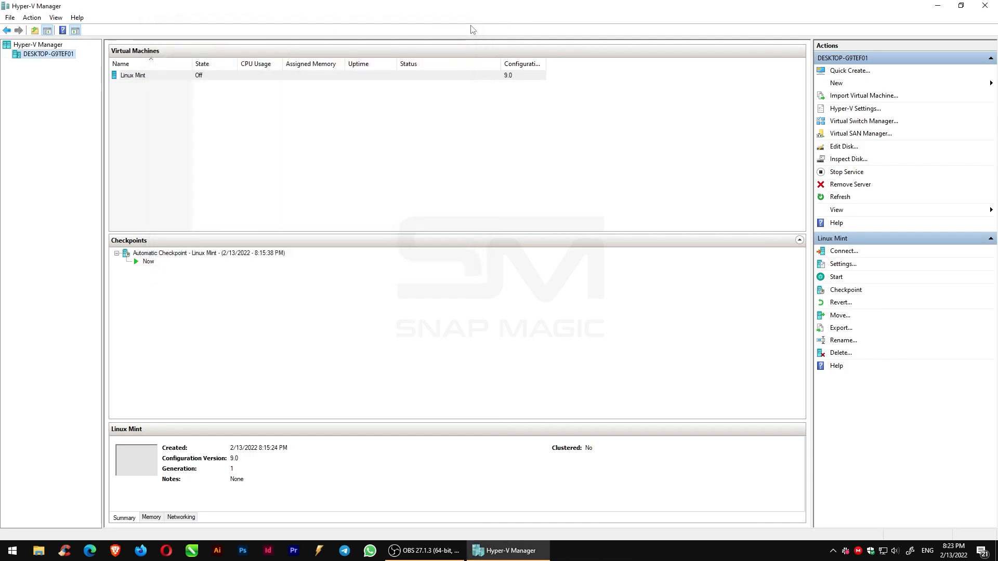
left_click(169, 78)
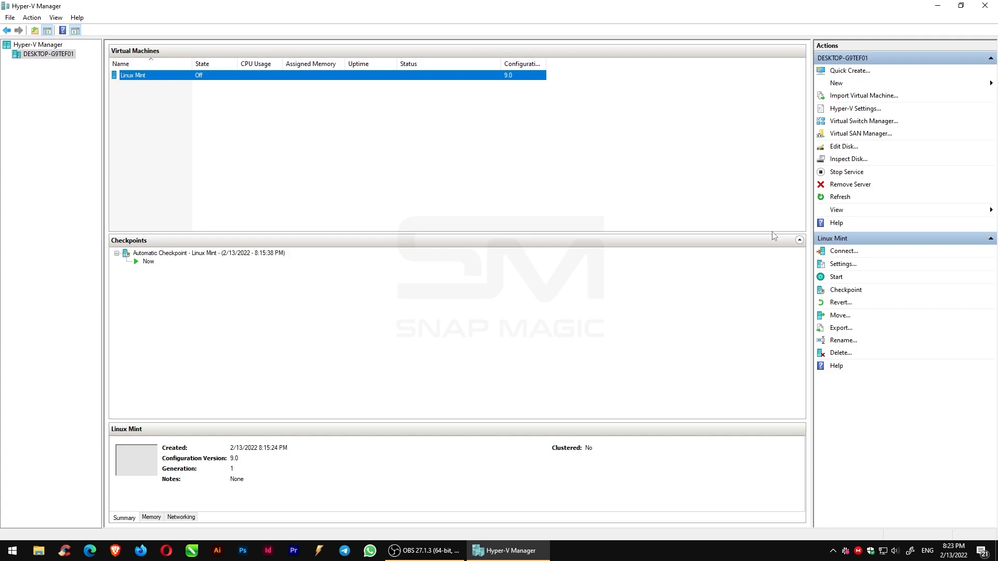
left_click(841, 253)
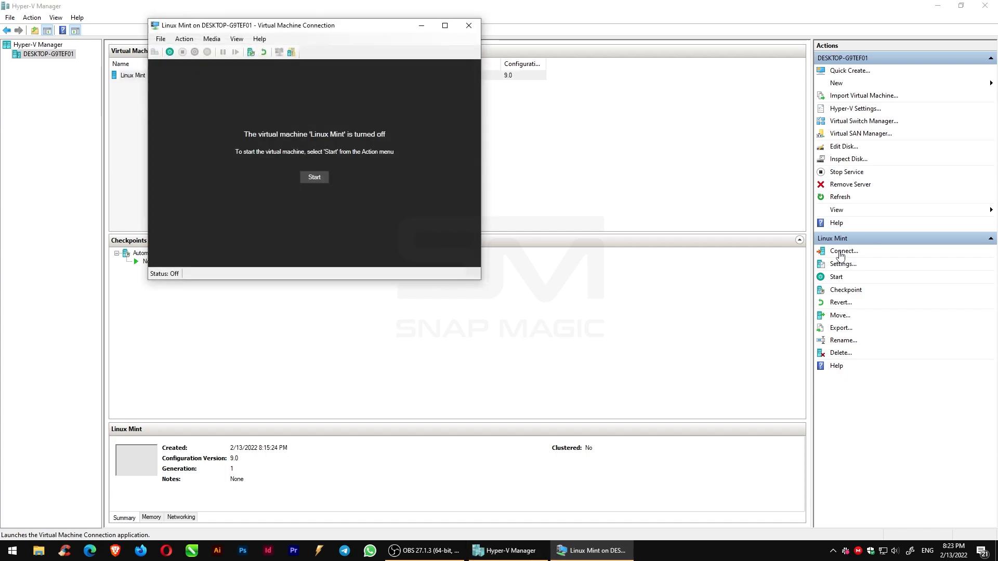
left_click(315, 178)
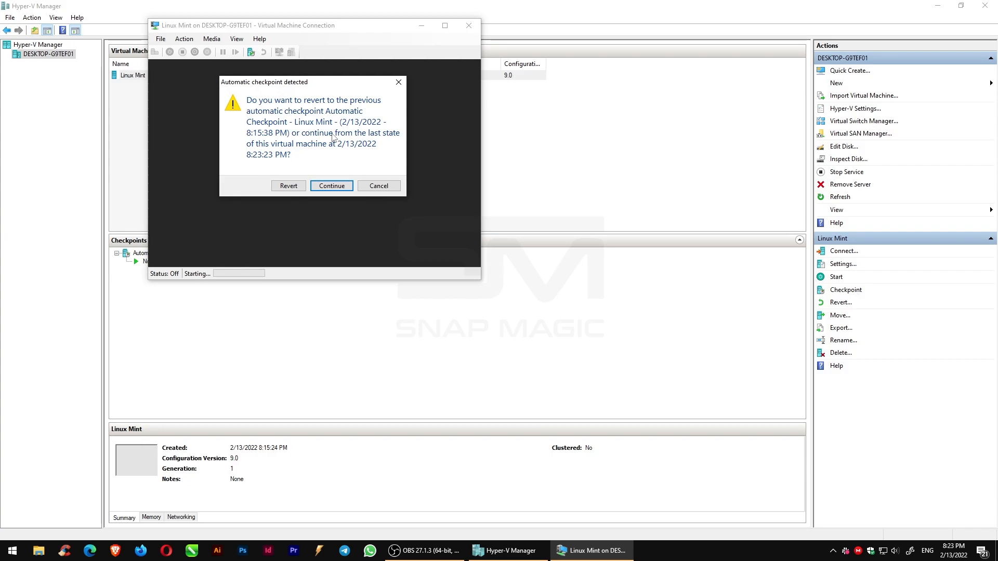
left_click(332, 186)
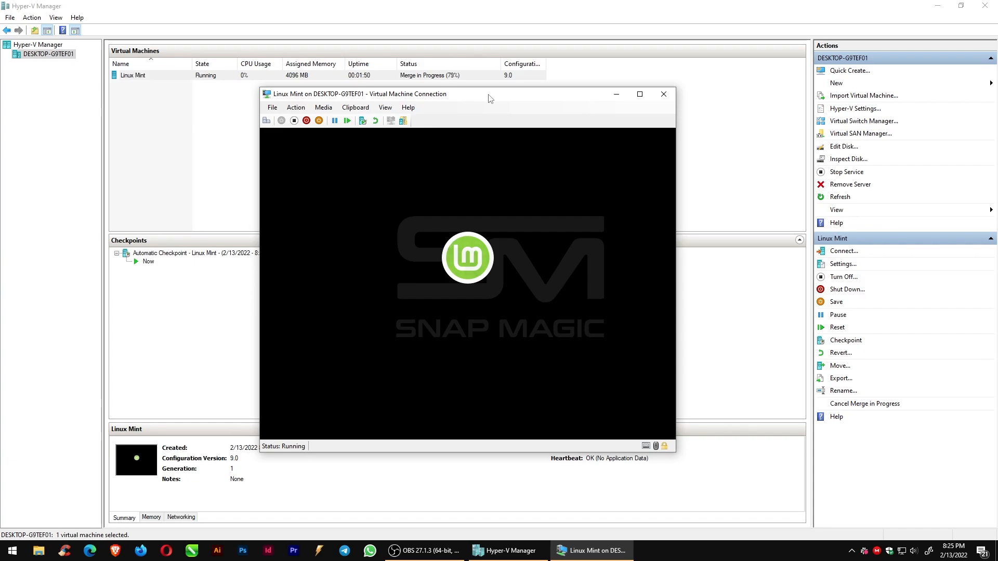
- Log in to the installed Linux Mint with the account password
left_click_drag(491, 98, 456, 43)
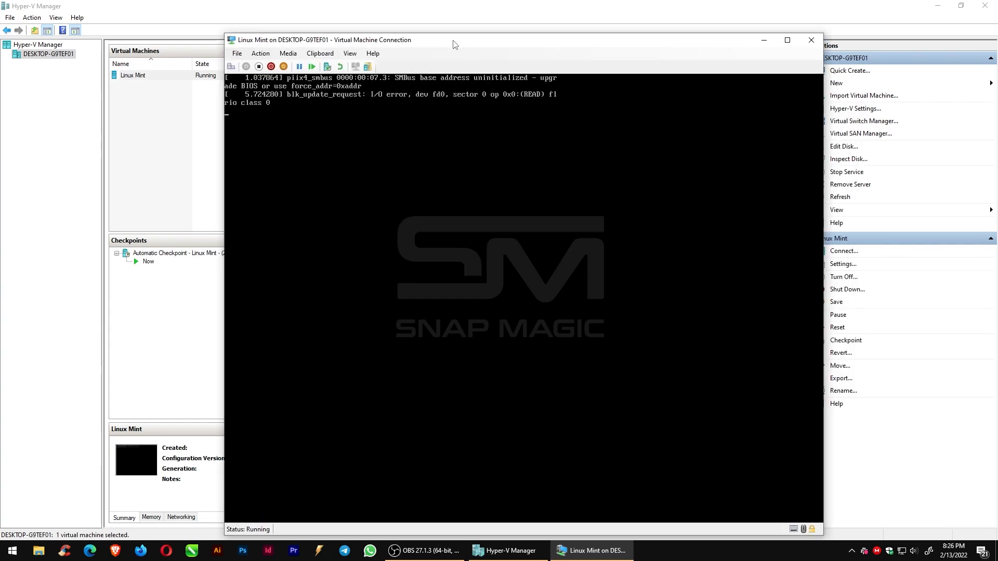
type("123")
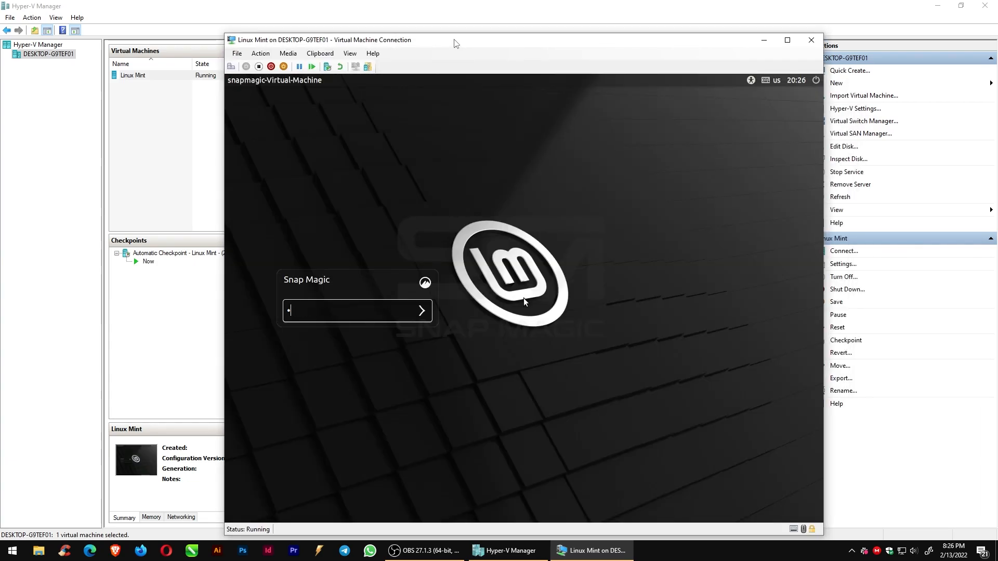
type("456")
key("Return")
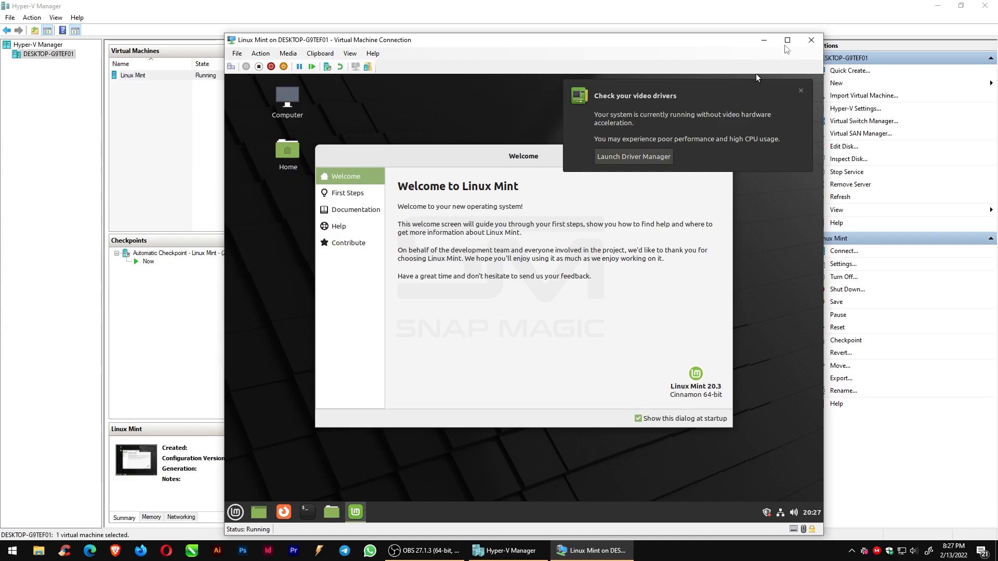
- Switch the virtual machine window to full screen and close the video driver notification and the Welcome screen
left_click(787, 40)
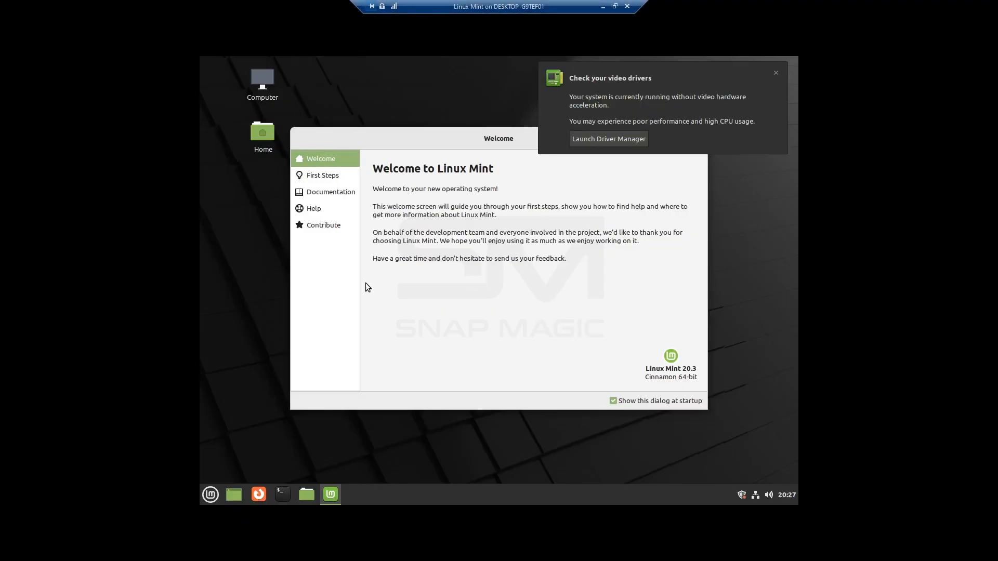
left_click(776, 73)
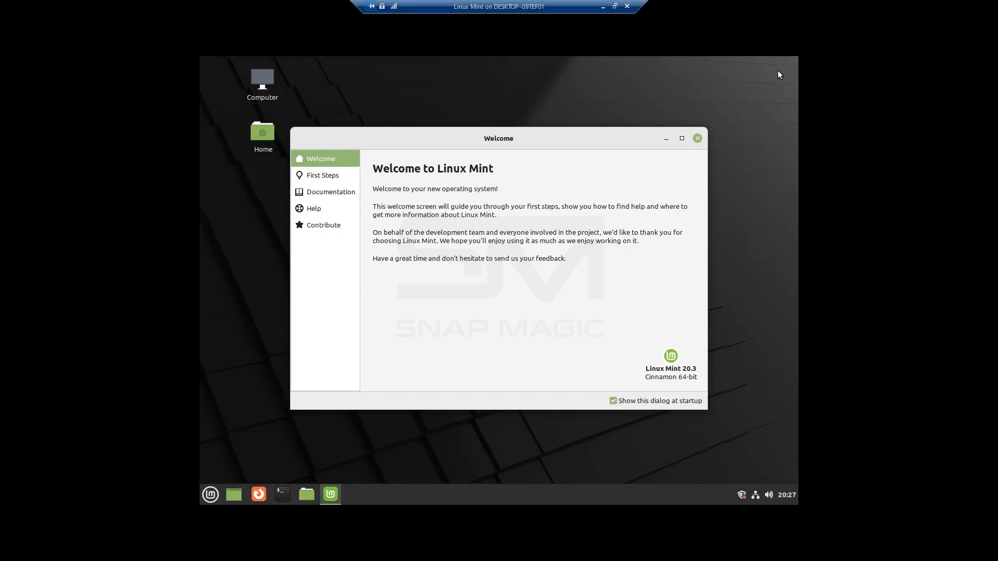
left_click(697, 138)
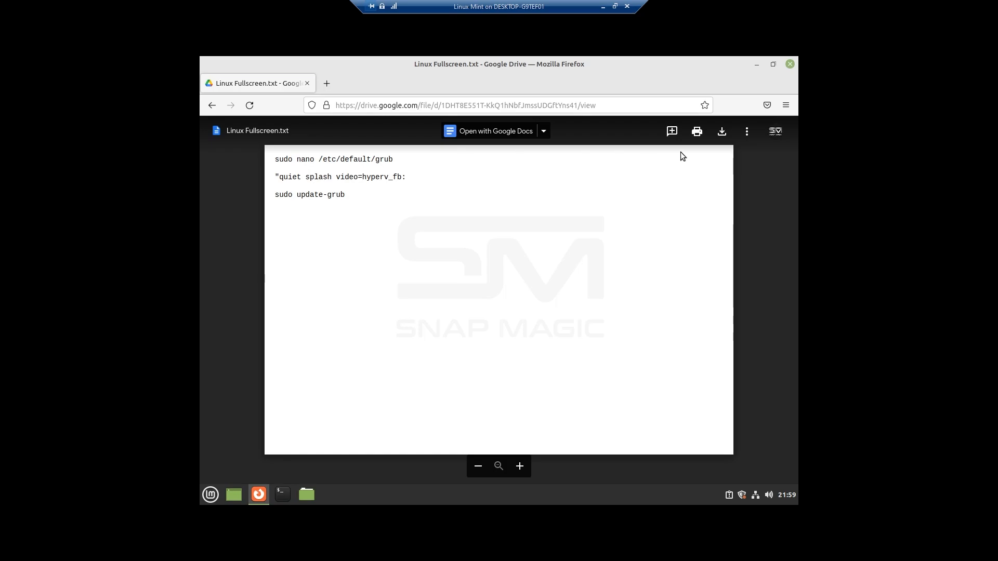
- Download Linux Fullscreen.txt from Google Drive and open it in the text editor from the Downloads folder
left_click(721, 133)
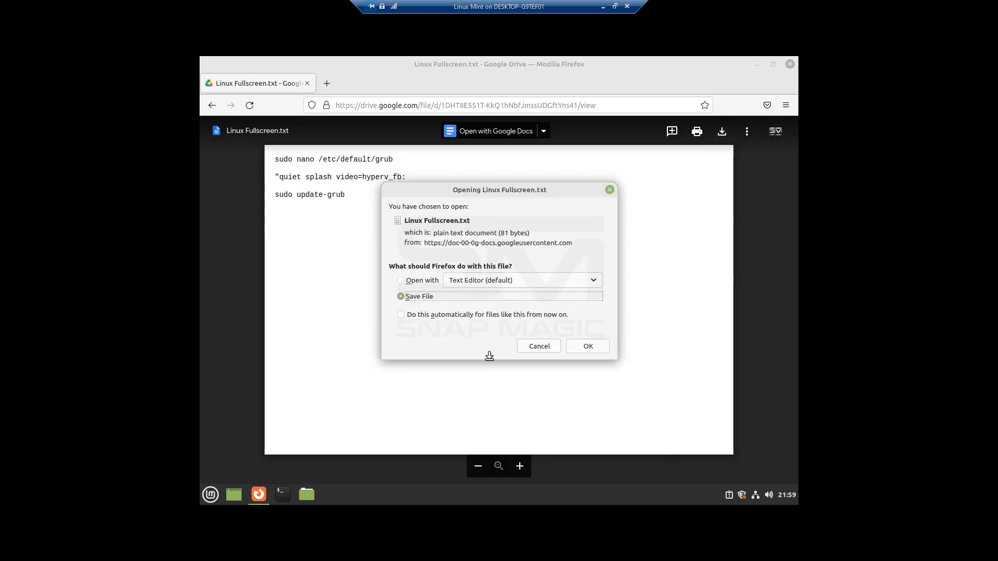
left_click(589, 346)
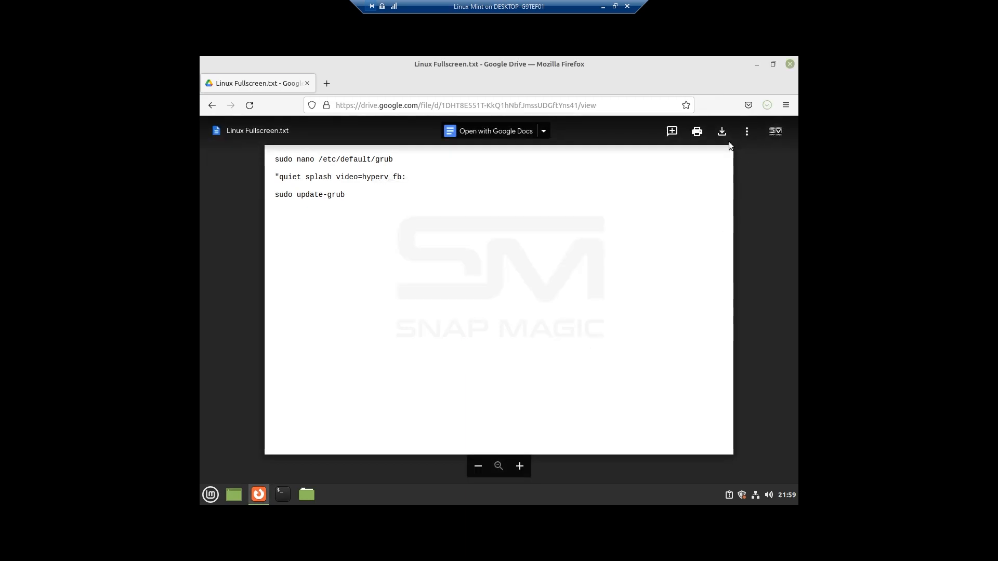
left_click(768, 105)
left_click(760, 134)
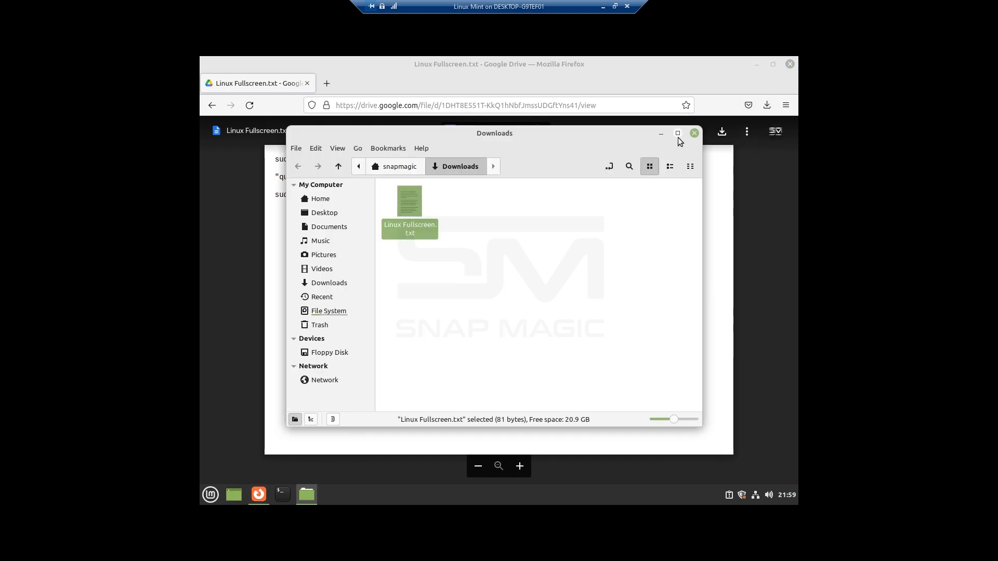
left_click(677, 133)
double_click(330, 138)
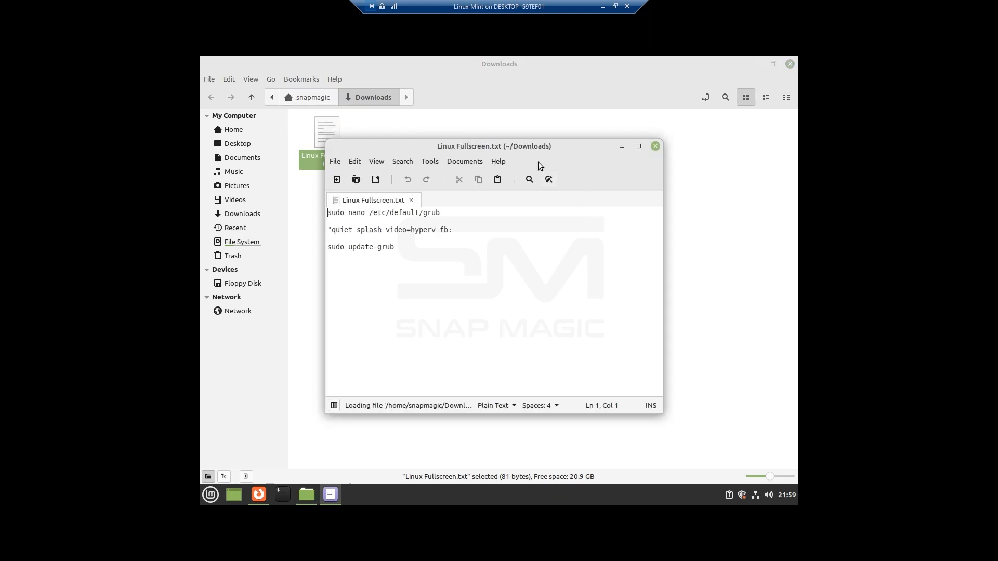
- Close the Firefox window and open a terminal
left_click_drag(519, 150, 598, 147)
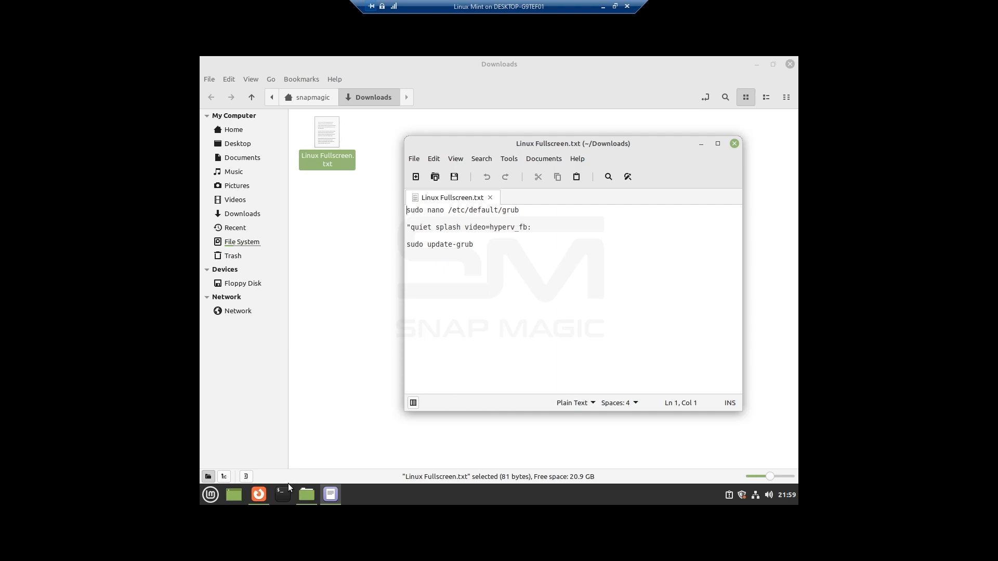
right_click(259, 494)
left_click(247, 476)
left_click(286, 499)
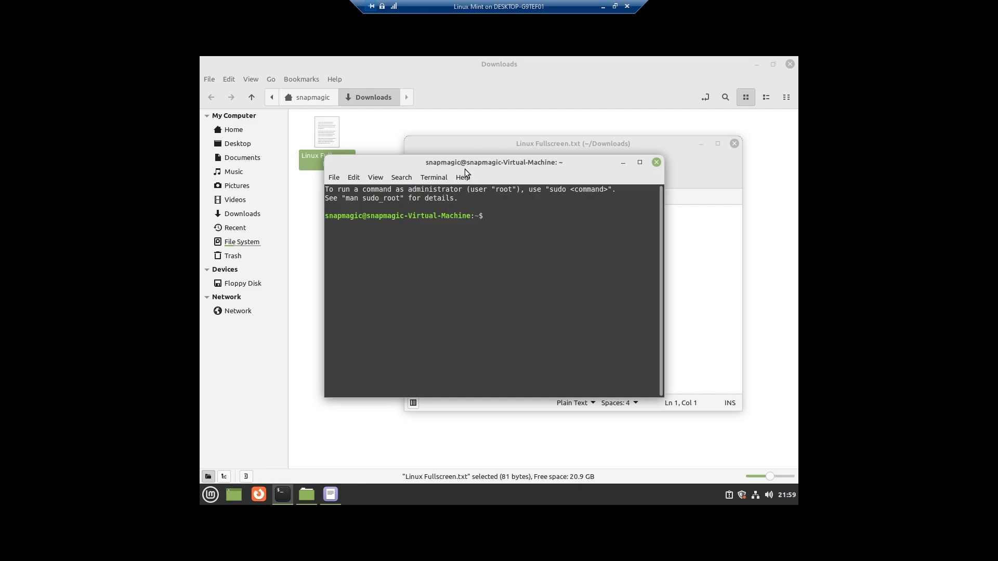
- Copy the line sudo nano /etc/default/grub from the text file
left_click_drag(466, 177, 655, 198)
left_click_drag(425, 144, 221, 128)
left_click_drag(315, 193, 200, 195)
right_click(210, 193)
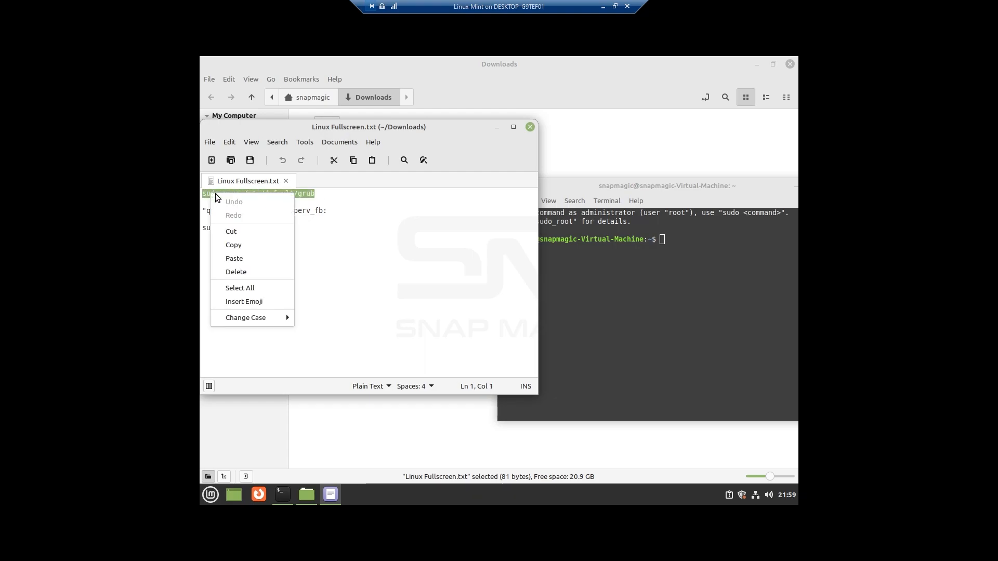
left_click(247, 245)
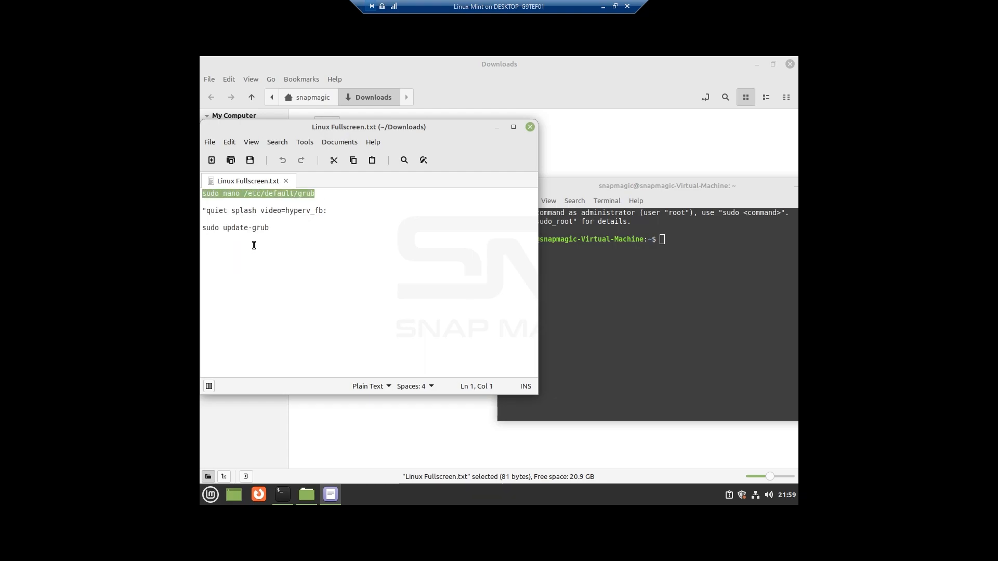
- Run sudo nano /etc/default/grub in the terminal and enter the sudo password
right_click(684, 241)
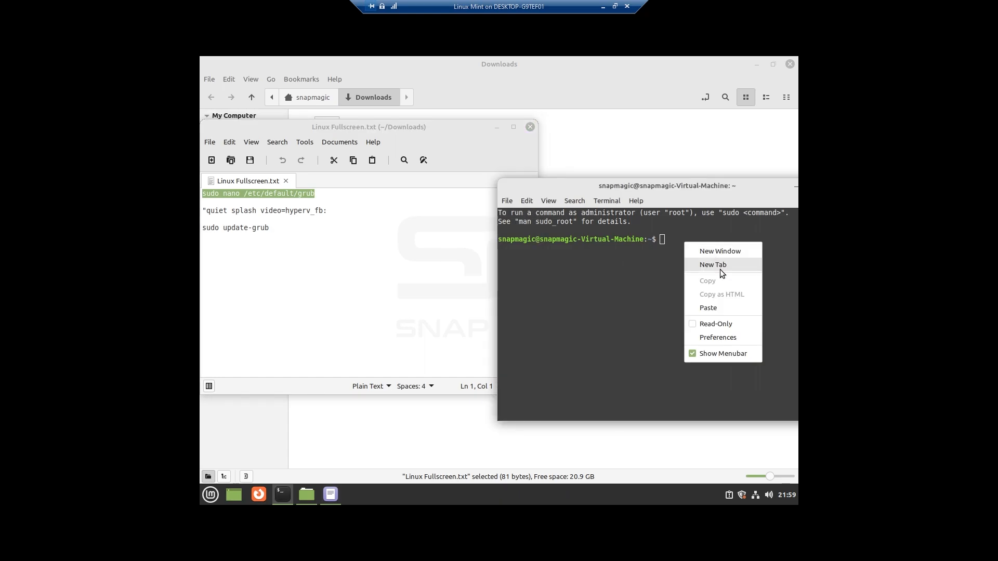
left_click(720, 309)
left_click_drag(643, 187, 518, 160)
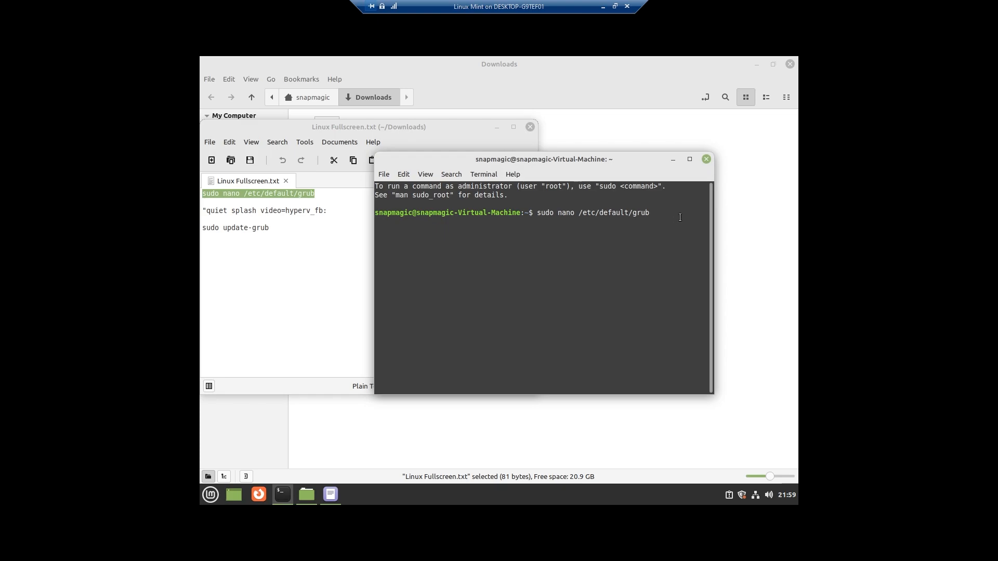
key("Return")
type("******")
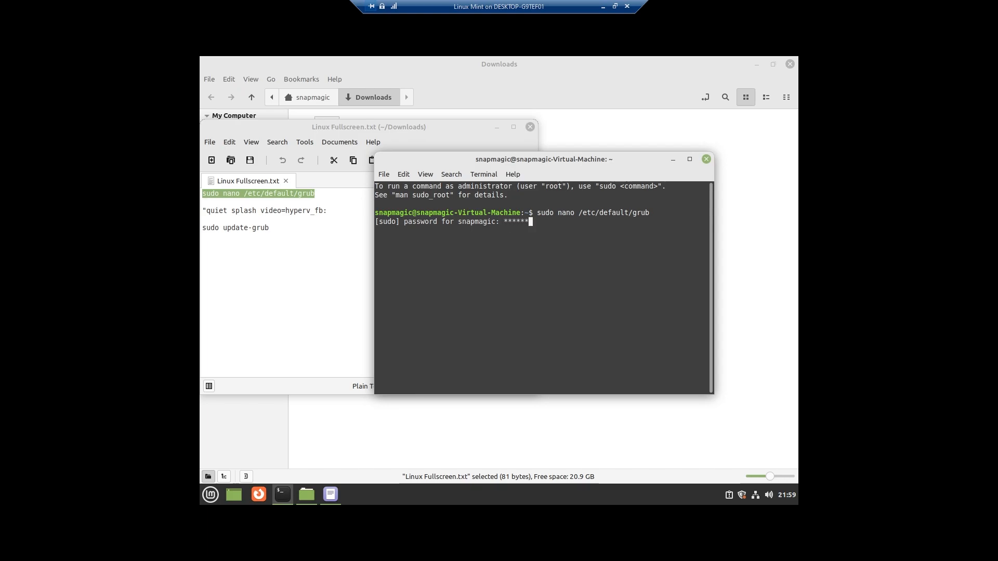
key("Return")
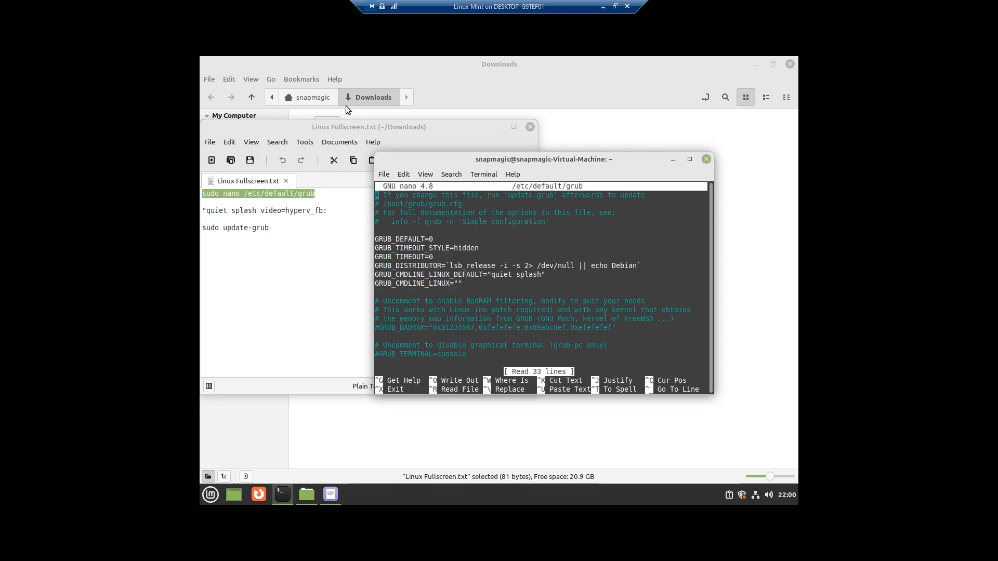
- Copy the line "quiet splash video=hyperv_fb: from the text file
left_click_drag(207, 211, 327, 211)
right_click(315, 211)
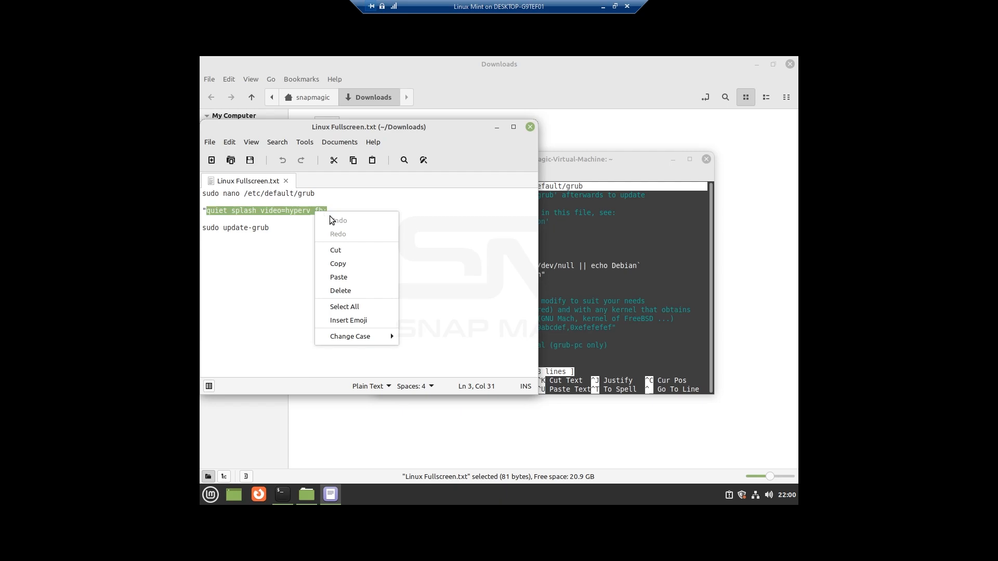
left_click(353, 264)
left_click(557, 282)
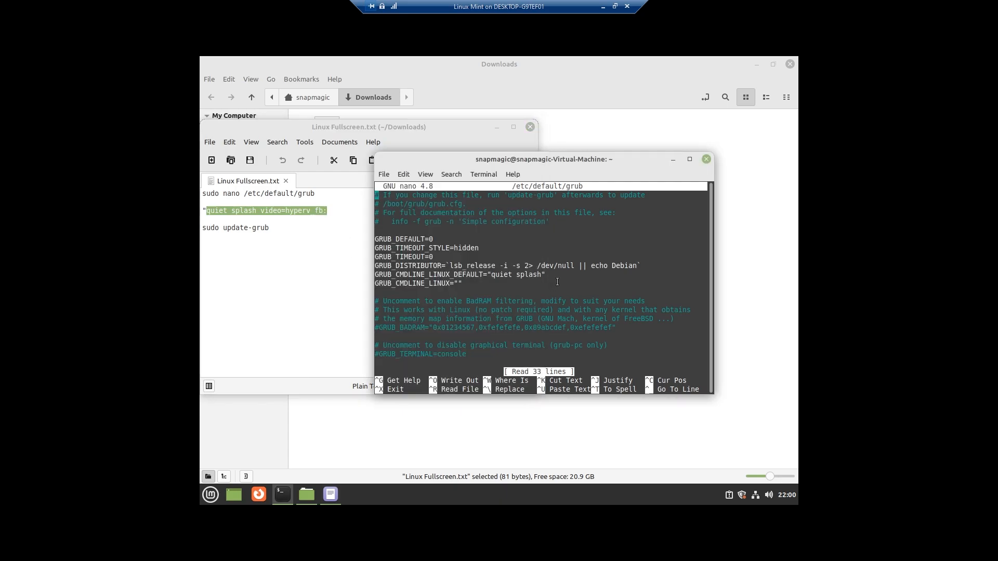
- Delete the existing quiet splash text inside the GRUB_CMDLINE_LINUX_DEFAULT quotes in nano
left_click_drag(492, 275, 542, 276)
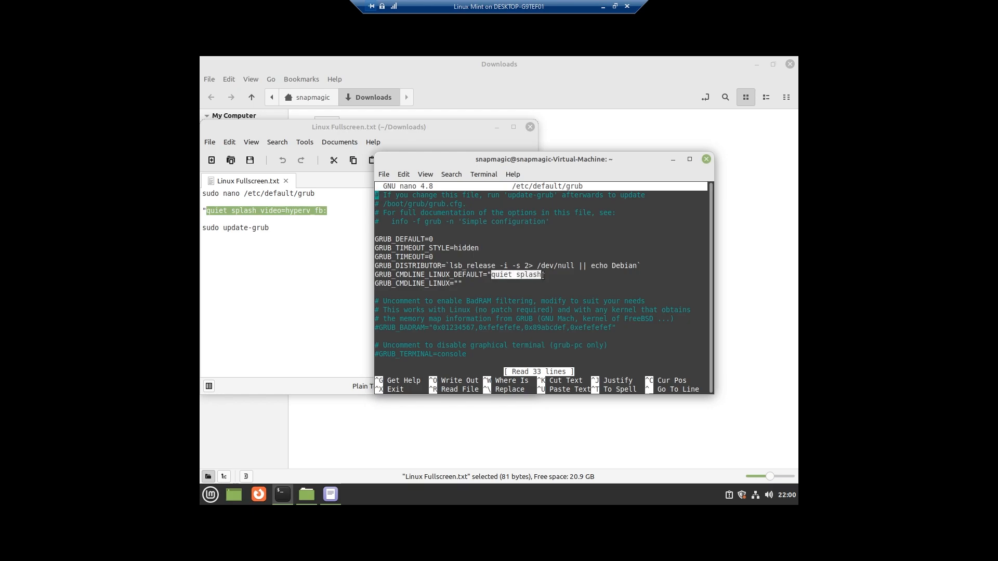
left_click(541, 276)
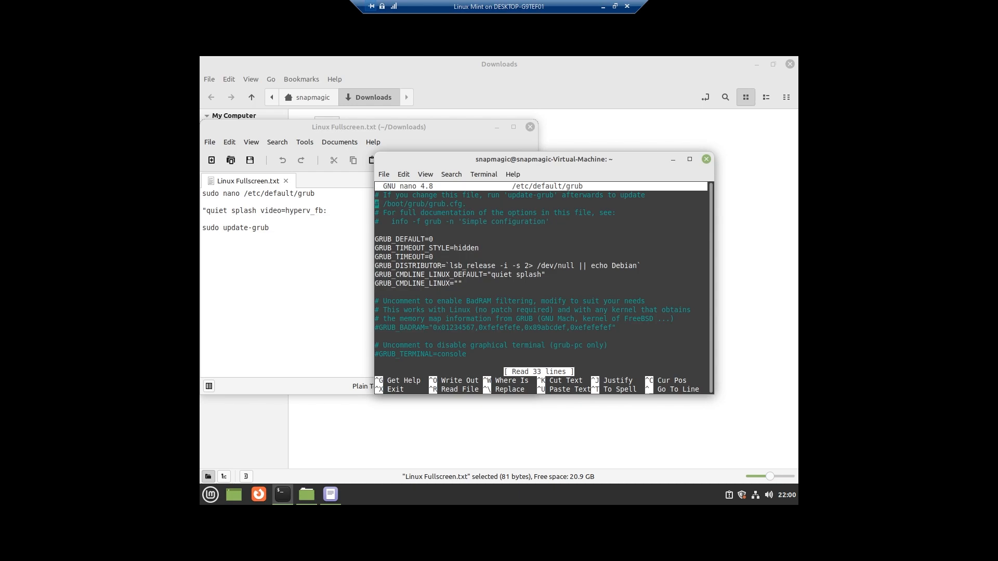
key("Down")
key("Down")
key("Down")
key("Down")
key("Down")
key("Right")
key("Right")
key("Right")
key("Right")
key("Right")
key("Right")
key("Right")
key("Right")
key("Right")
key("Right")
key("Right")
key("Right")
key("Right")
key("Right")
key("Right")
key("Right")
key("Right")
key("Right")
key("Right")
key("Right")
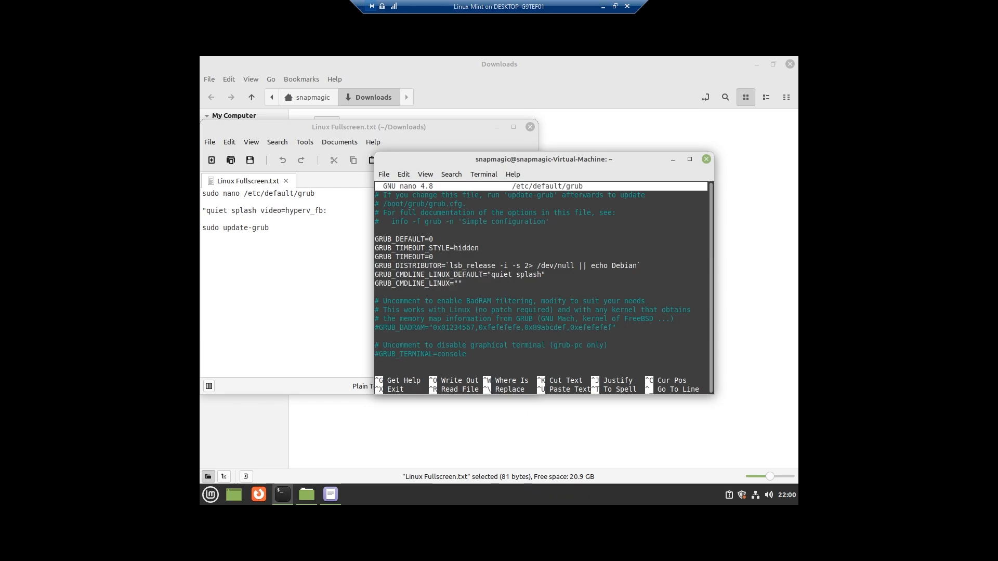
key("Delete")
key("Delete")
key("Delete")
key("Delete")
key("Delete")
key("Delete")
key("Delete")
key("Delete")
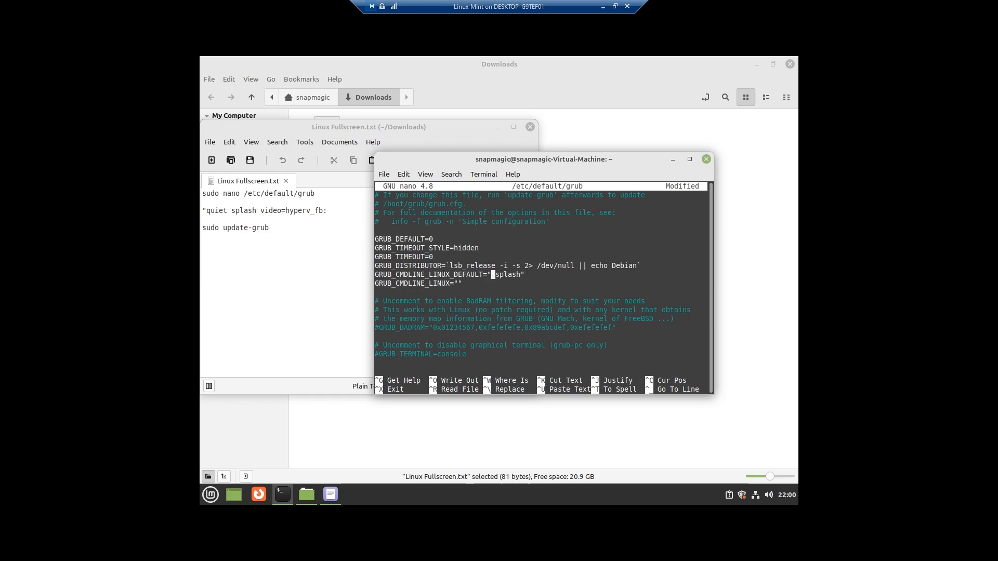
key("Delete")
key("Delete")
key("Delete")
key("Delete")
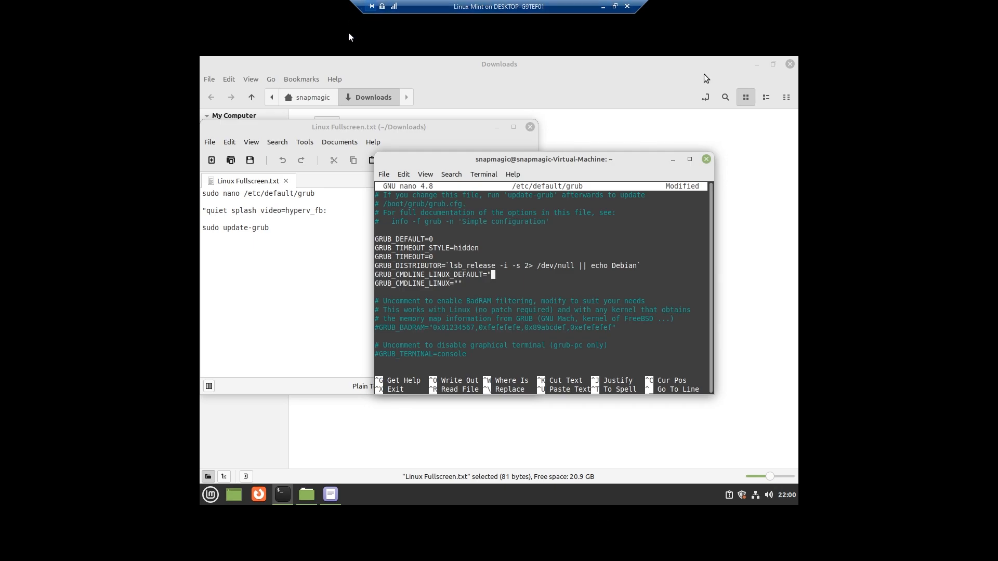
- Paste the copied options and append 1920x1080" so the line reads GRUB_CMDLINE_LINUX_DEFAULT="quiet splash video=hyperv_fb:1920x1080"
right_click(497, 281)
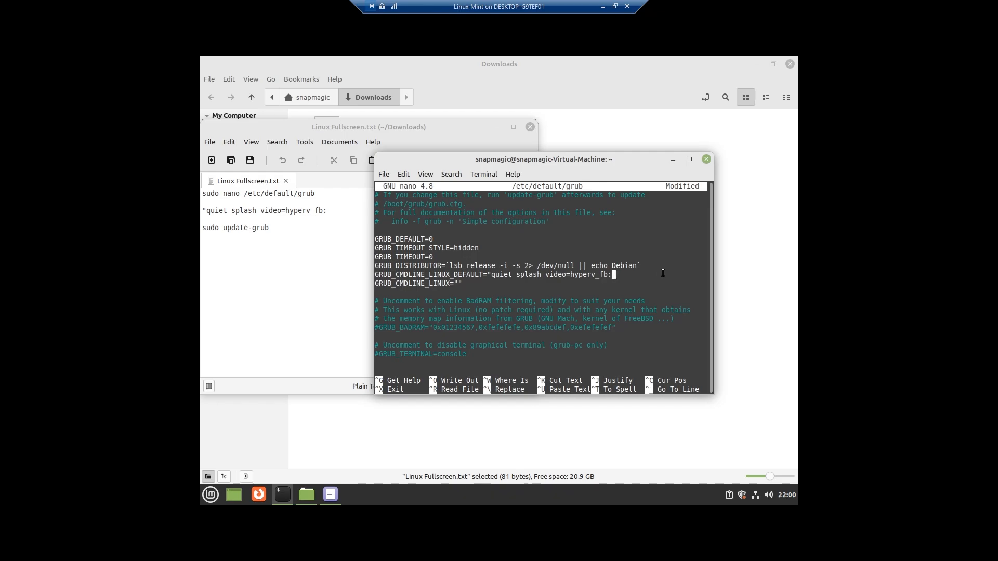
type("1920x1080\"")
- Save /etc/default/grub and exit nano
key("ctrl+o")
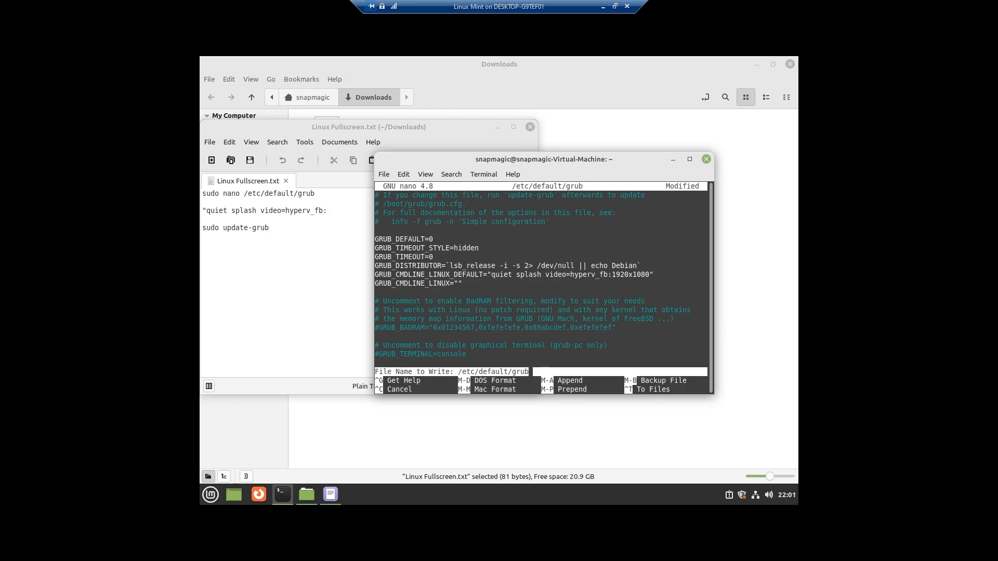
key("Return")
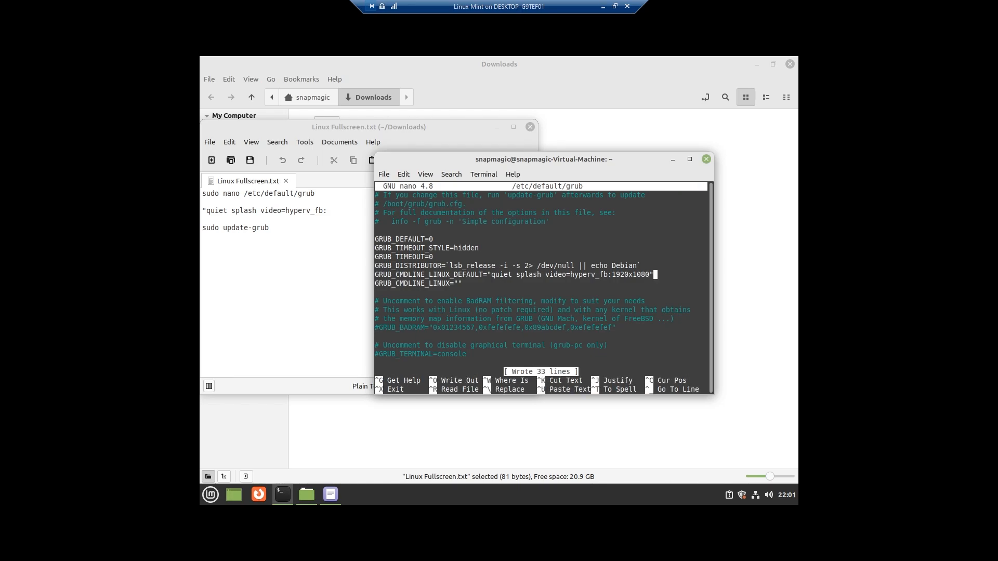
key("ctrl+x")
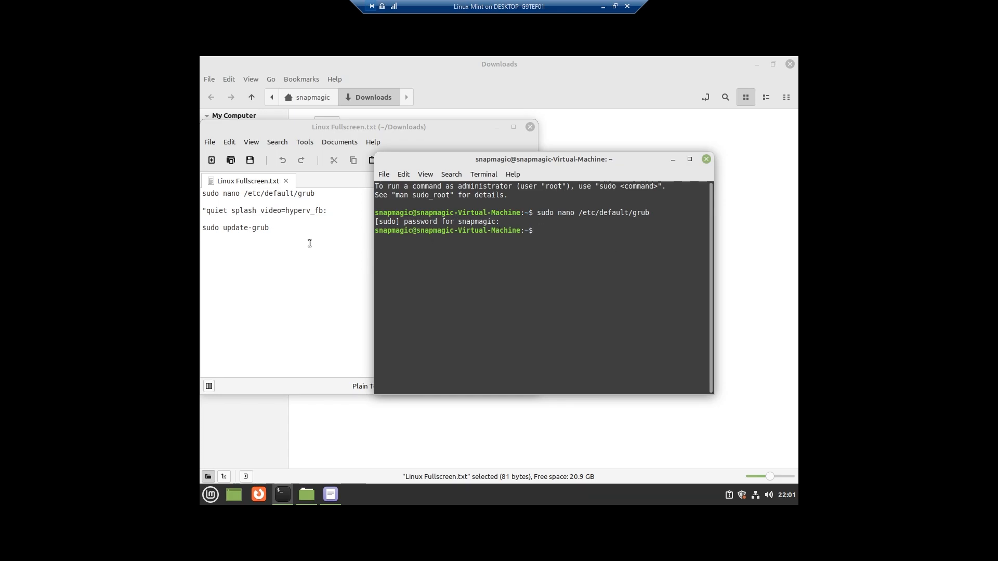
- Copy the line sudo update-grub from the text file
left_click(269, 229)
left_click_drag(269, 228, 200, 228)
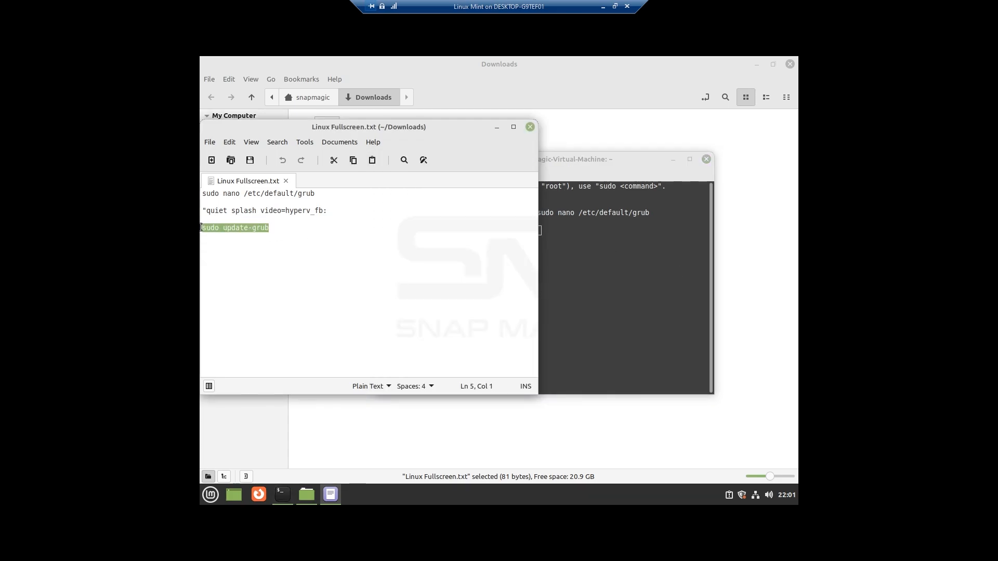
right_click(211, 228)
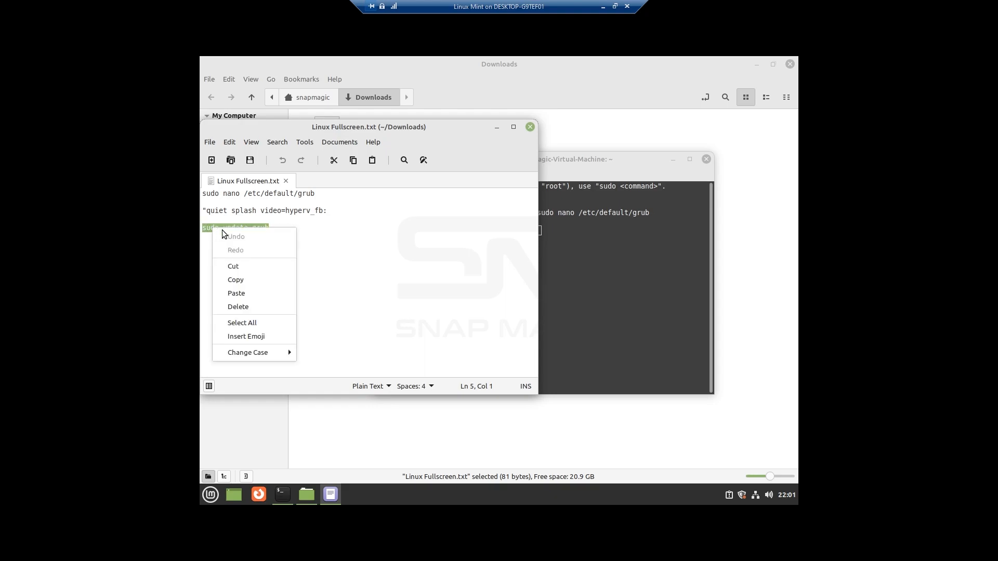
left_click(251, 279)
left_click(561, 244)
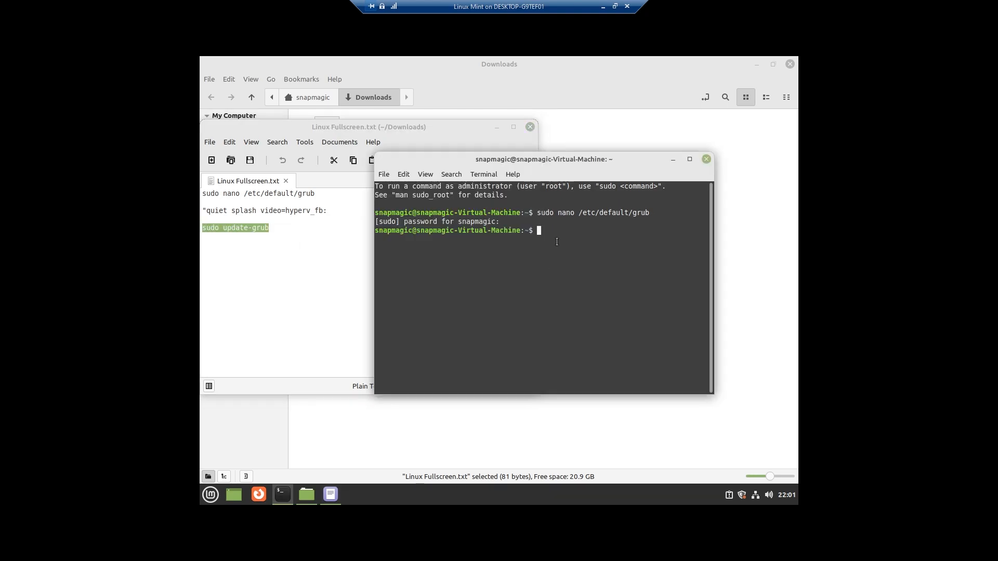
- Paste and run sudo update-grub in the terminal
right_click(540, 231)
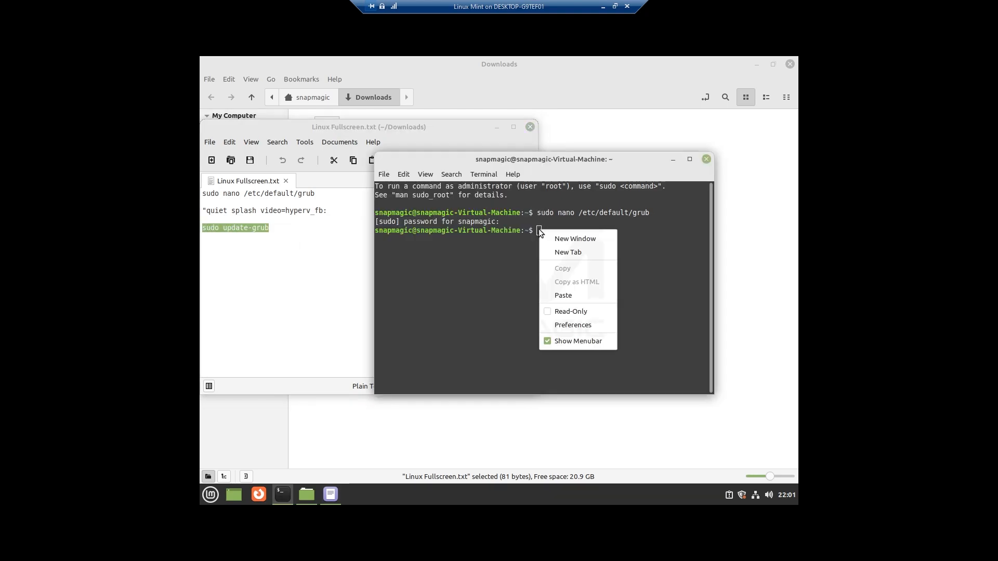
left_click(564, 295)
key("Return")
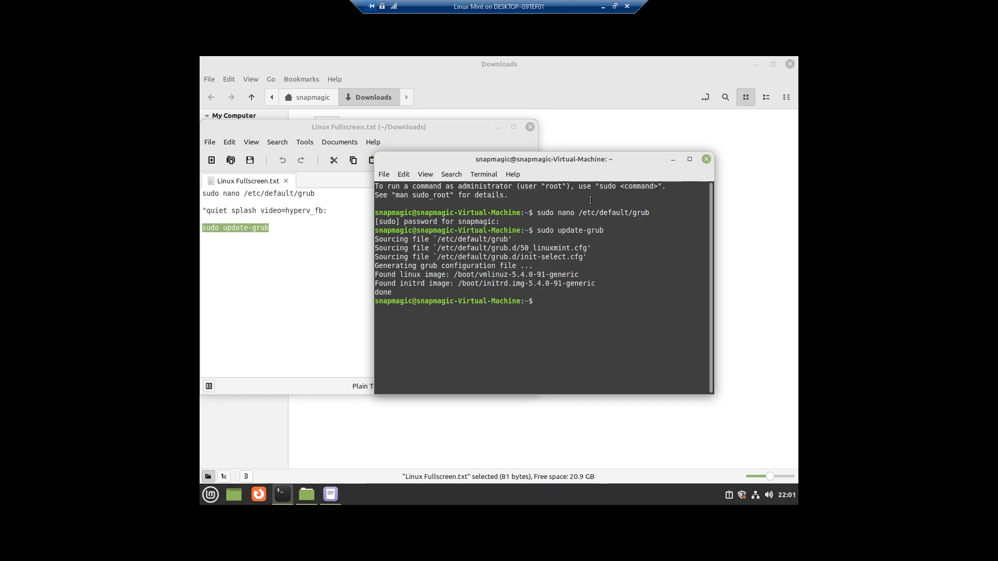
- Close the terminal, the text editor and the Downloads file manager window
left_click(707, 159)
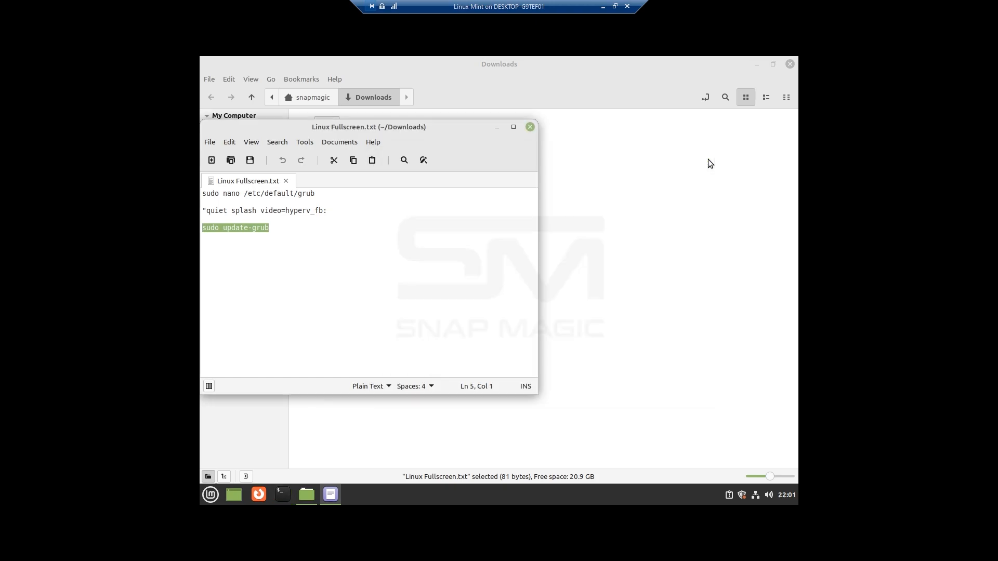
left_click(532, 127)
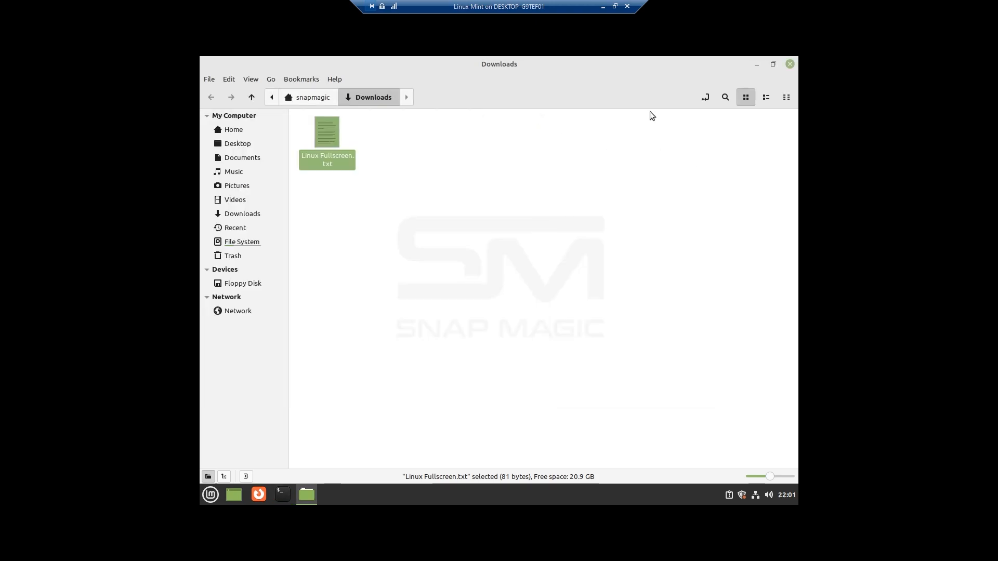
left_click(791, 65)
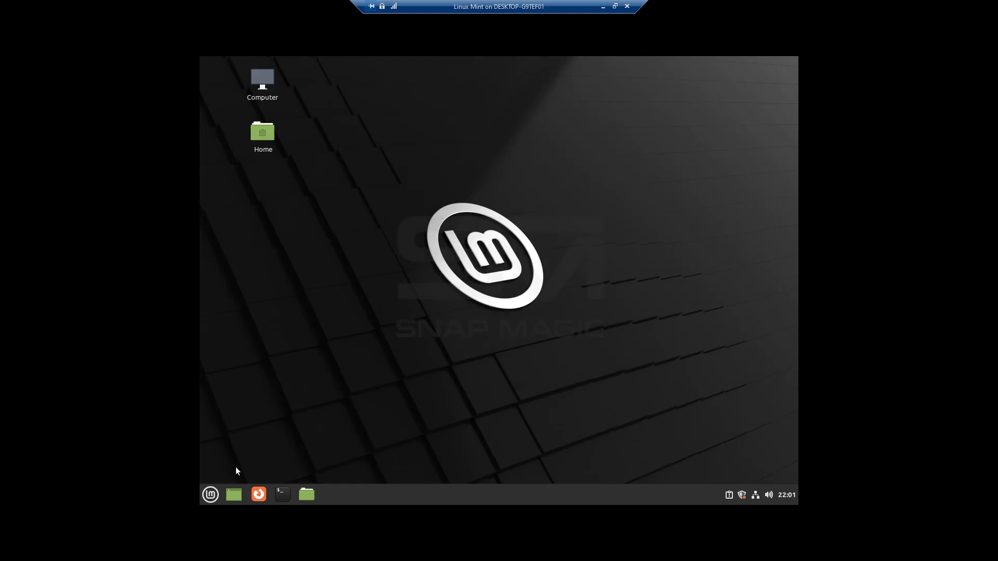
- Shut down the Linux Mint system from the start menu
left_click(211, 492)
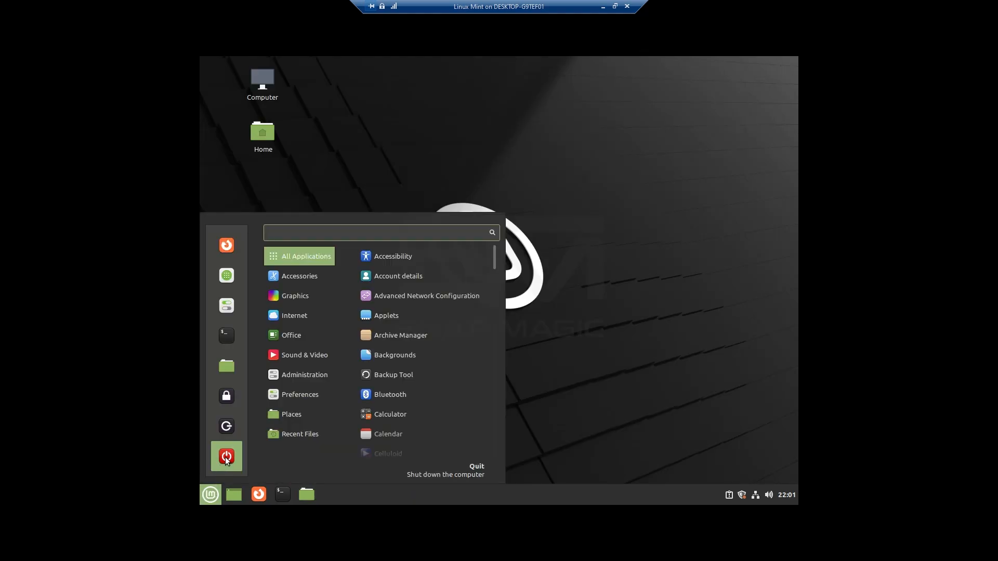
left_click(227, 457)
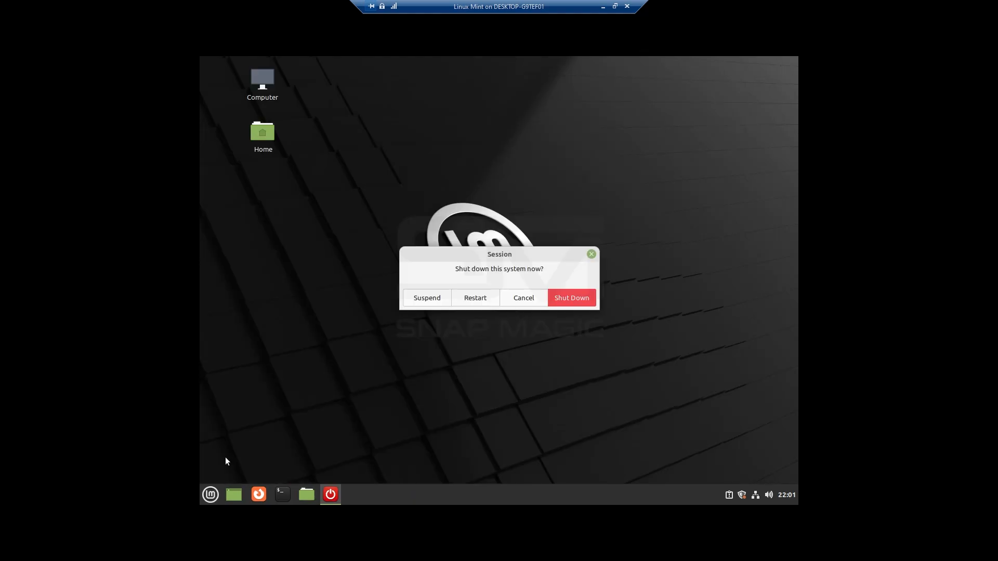
left_click(573, 302)
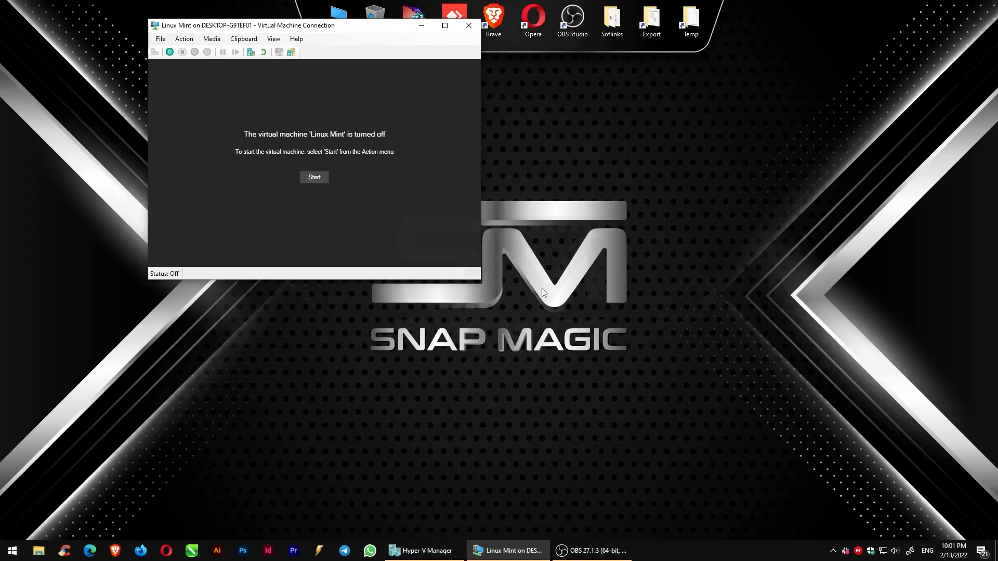
- Start the virtual machine again, continuing from its last state rather than reverting to the checkpoint
left_click(315, 178)
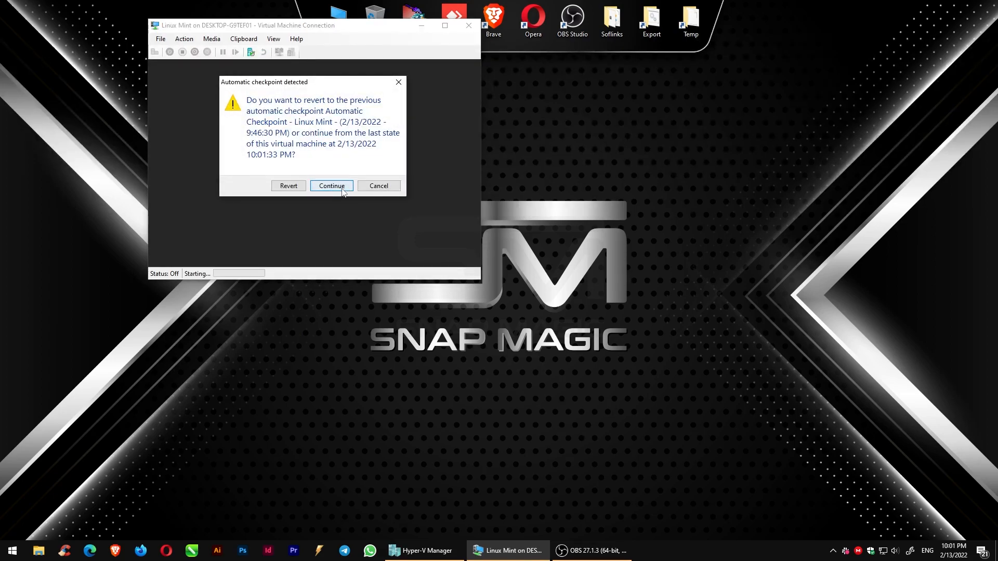
left_click(332, 186)
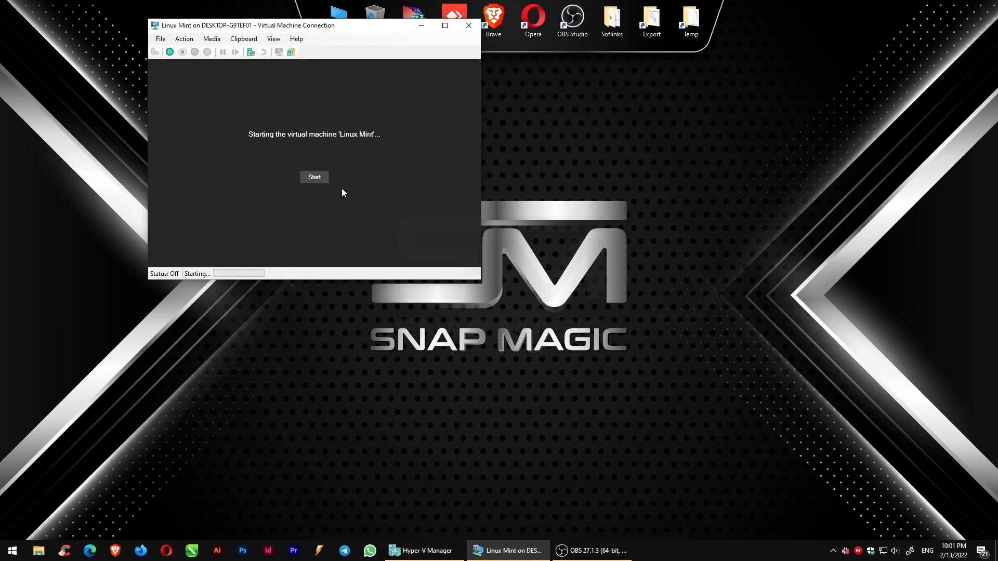